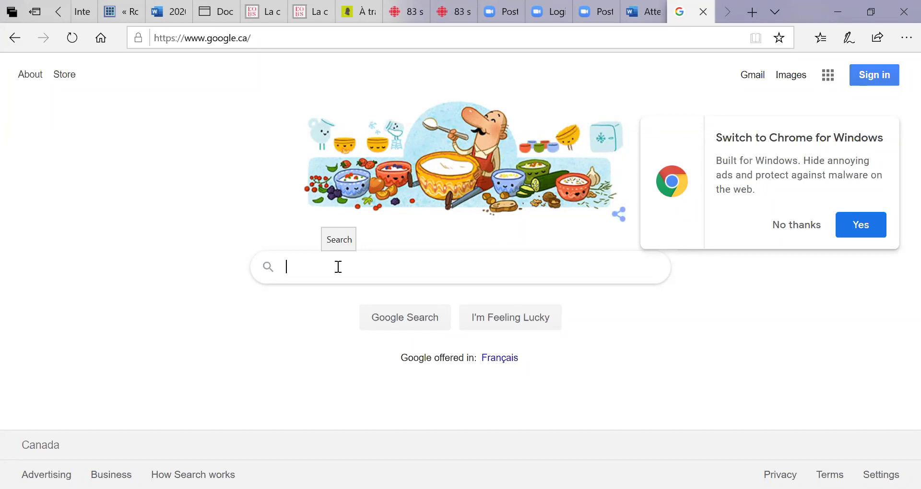
# Search Google for 'ircc web form' and open the IRCC 'Web form: Contact us online' result.
pyautogui.write('i')
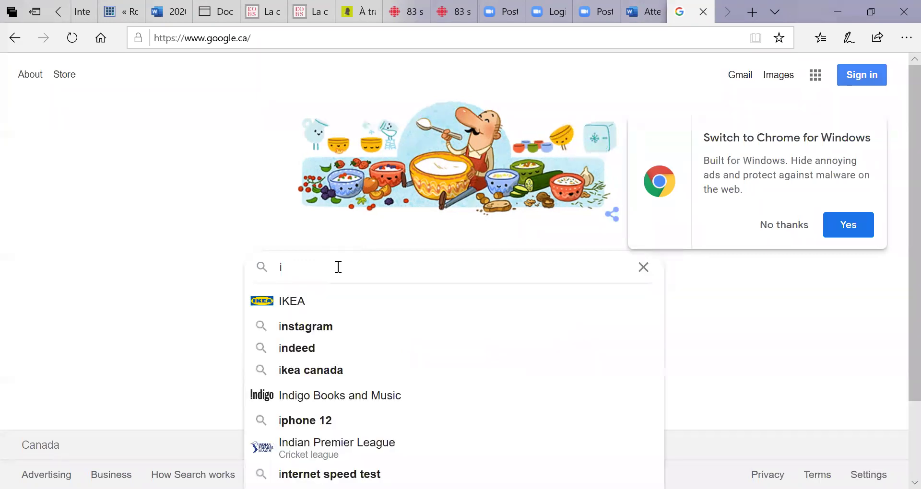
pyautogui.write('rcc ')
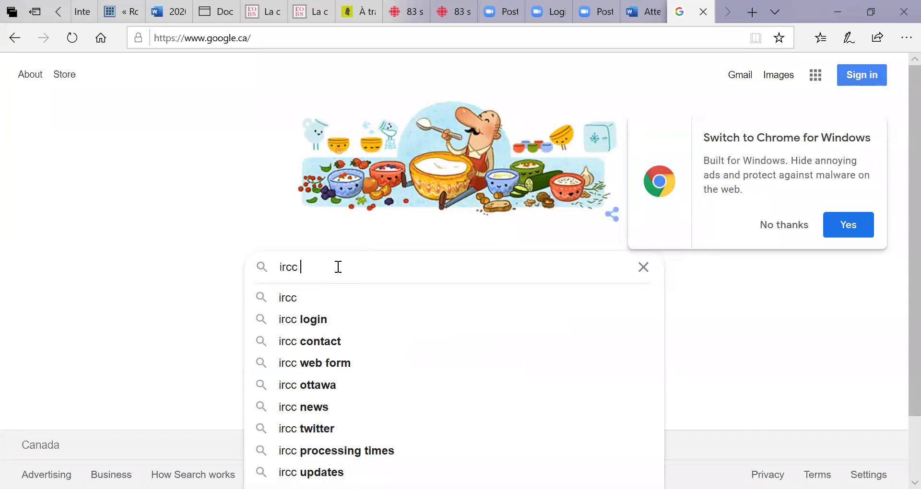
pyautogui.write('we')
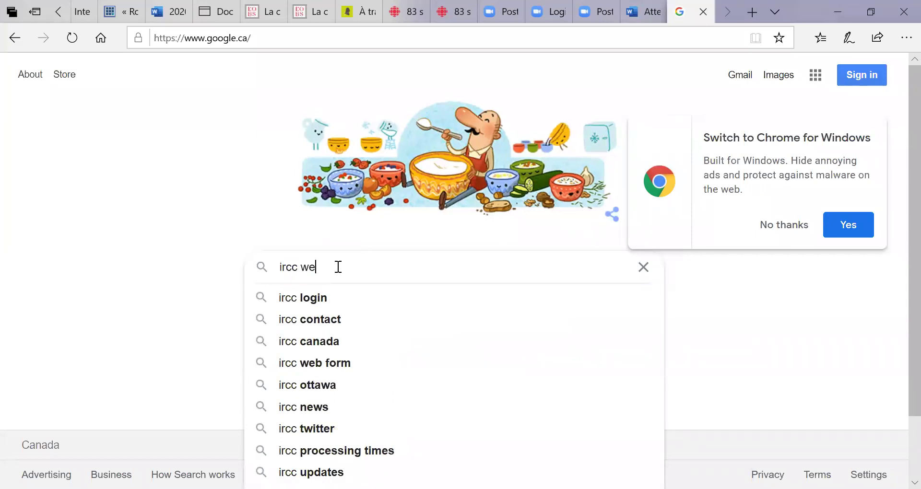
pyautogui.write('b form')
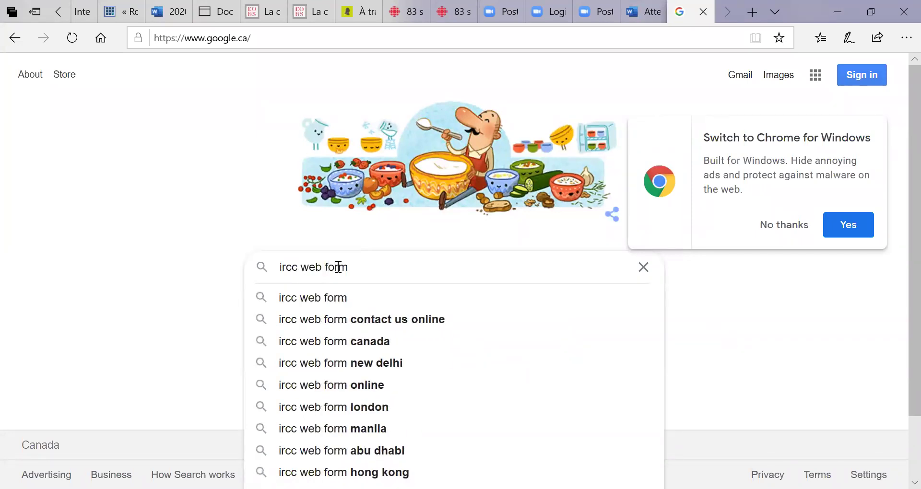
pyautogui.click(314, 300)
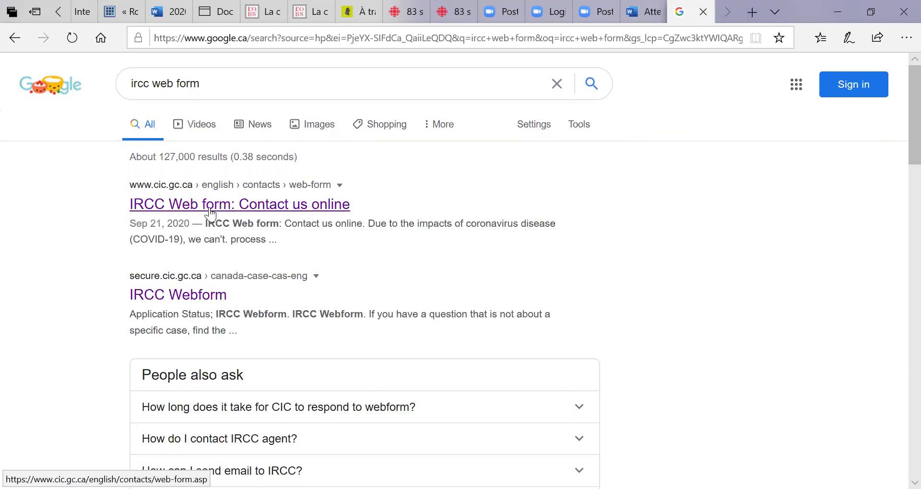
pyautogui.click(217, 210)
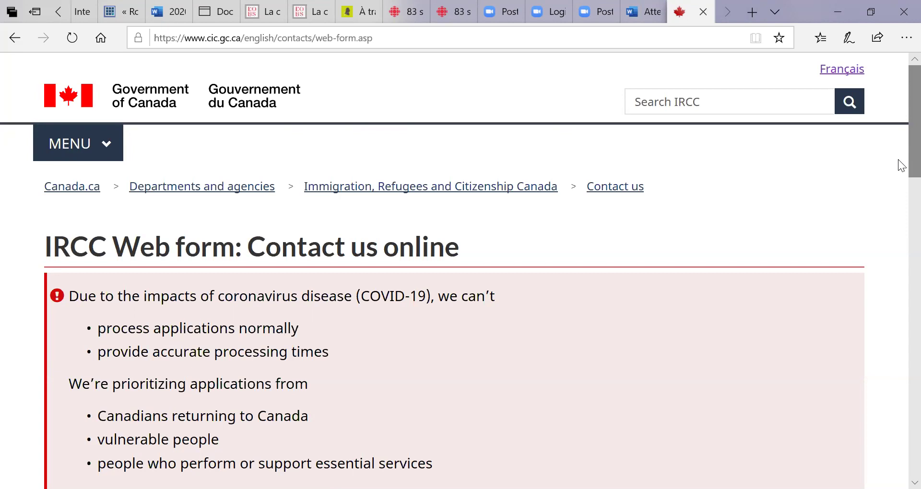
# Under 'I want to' on the contact page, choose 'Tell us more' to show the application question.
pyautogui.moveTo(899, 160); pyautogui.dragTo(892, 397)
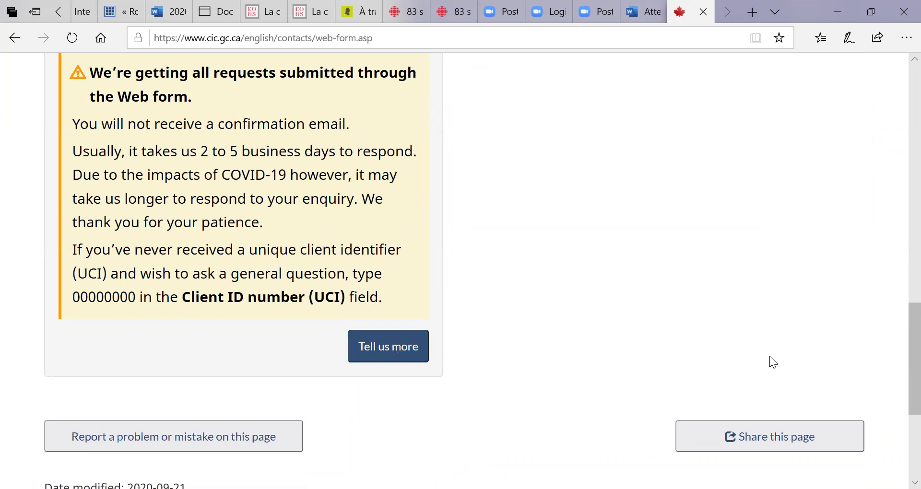
pyautogui.scroll(5, 898, 357)
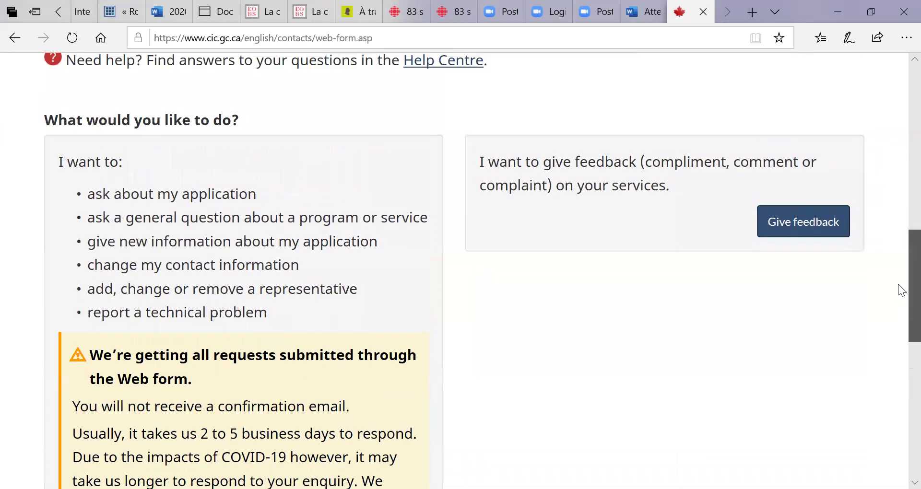
pyautogui.moveTo(898, 288); pyautogui.dragTo(898, 377)
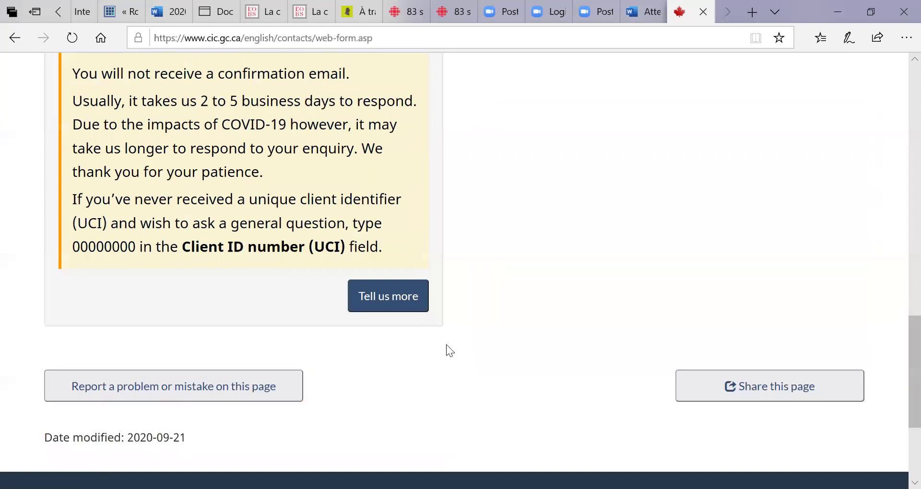
pyautogui.click(389, 305)
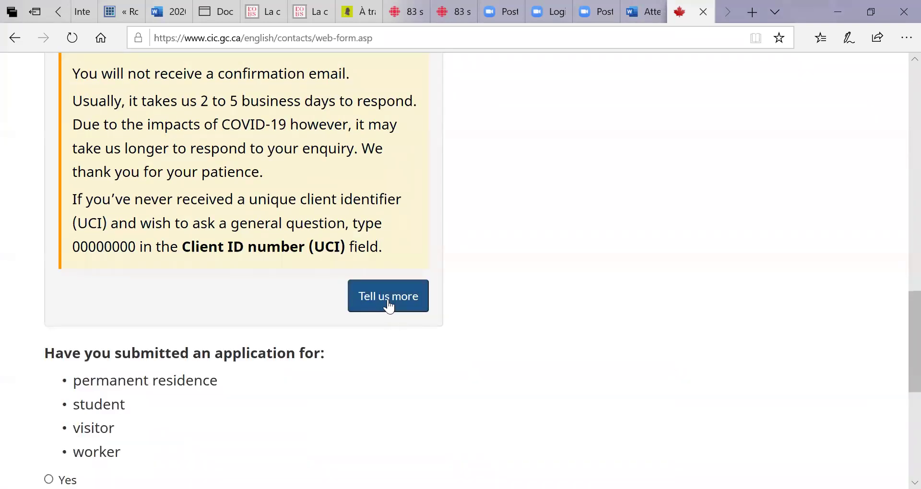
# Answer Yes to both the submitted-application and outside-Canada processing questions, then open the visa office list.
pyautogui.moveTo(900, 325); pyautogui.dragTo(898, 361)
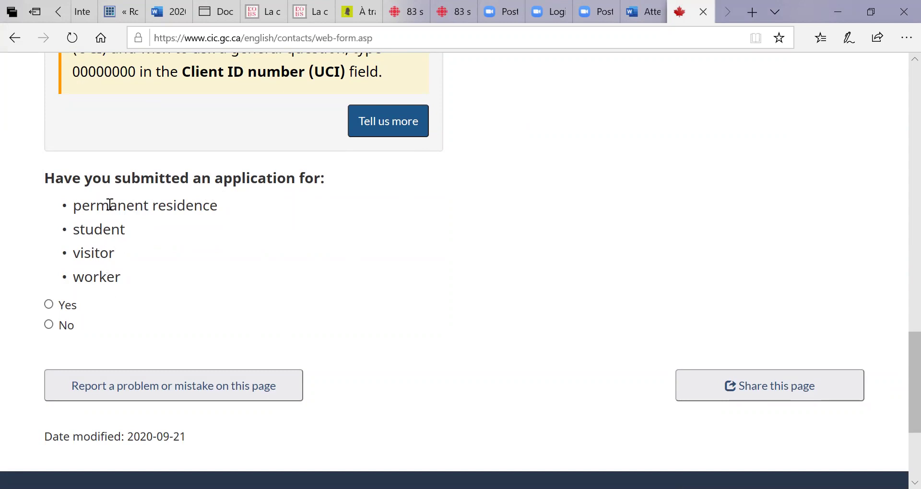
pyautogui.click(55, 305)
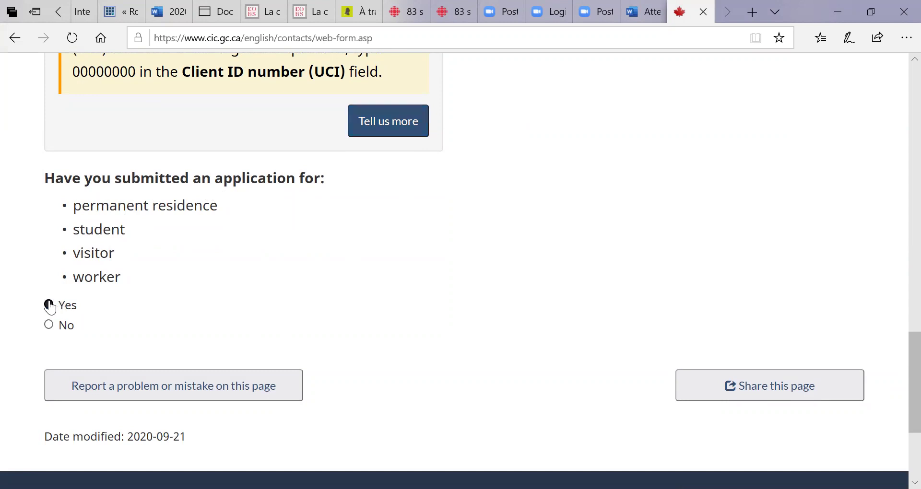
pyautogui.moveTo(898, 347); pyautogui.dragTo(899, 376)
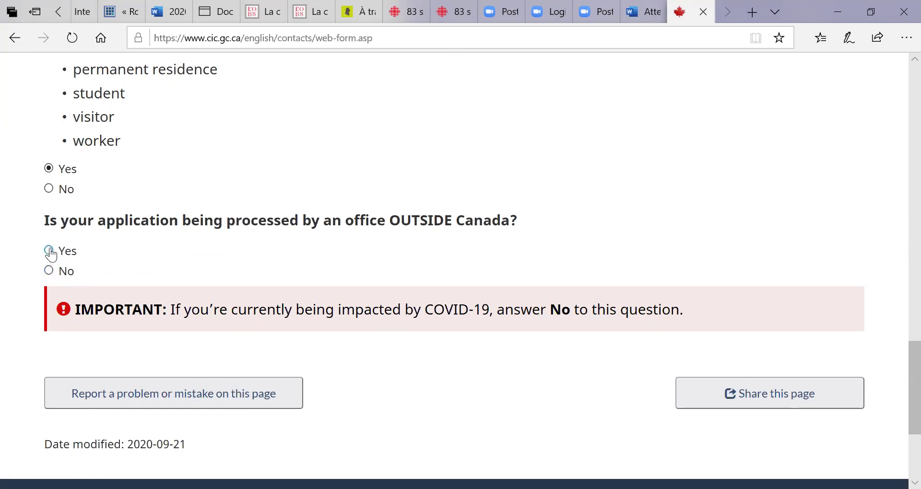
pyautogui.click(49, 251)
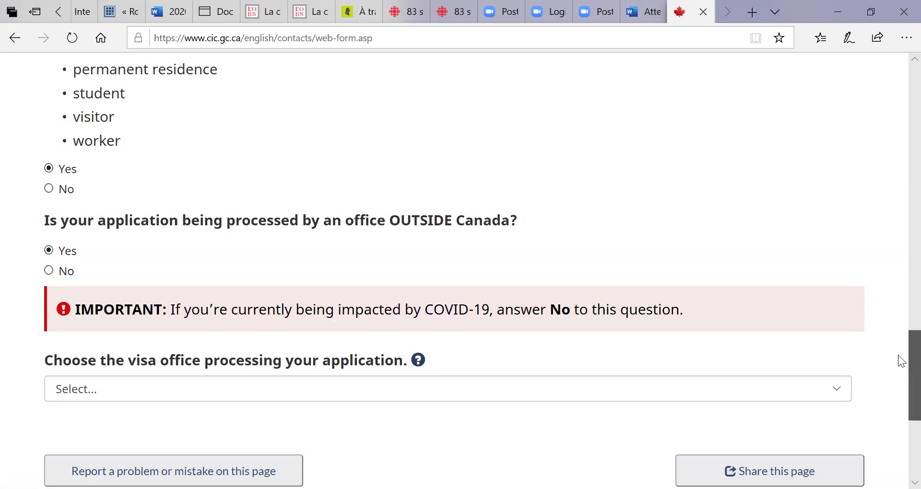
pyautogui.scroll(-3, 897, 360)
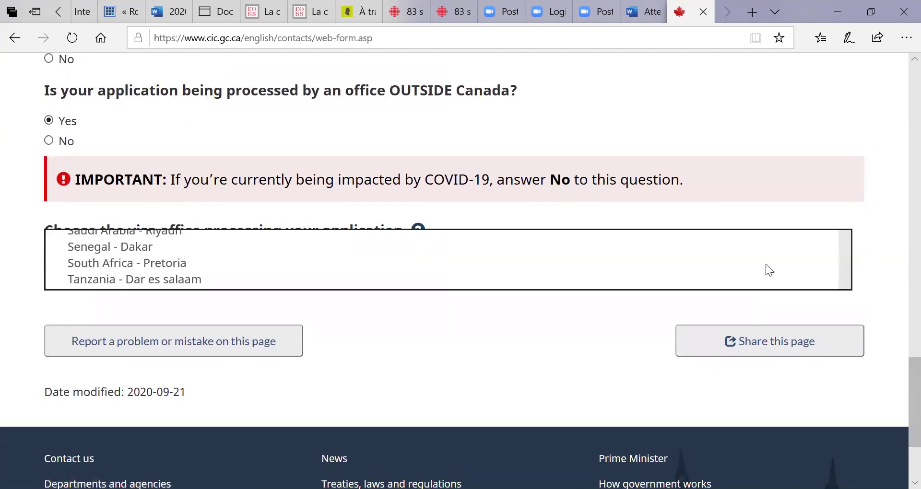
pyautogui.click(765, 264)
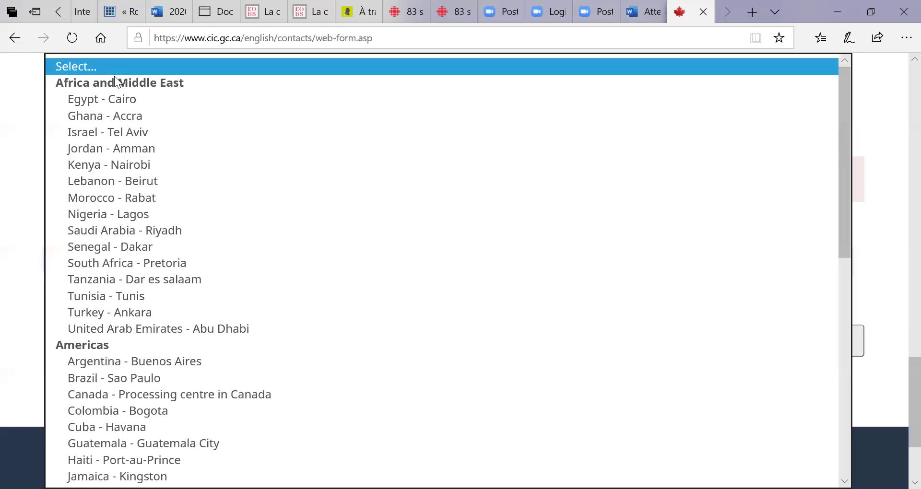
# Select Egypt - Cairo as the visa office, toggling the outside-Canada answer to No and back to Yes.
pyautogui.click(120, 100)
pyautogui.click(279, 313)
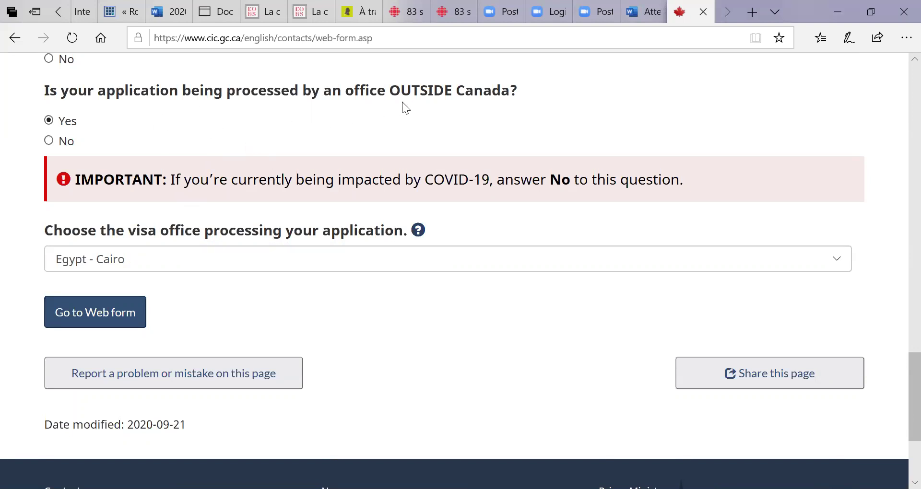
pyautogui.click(49, 140)
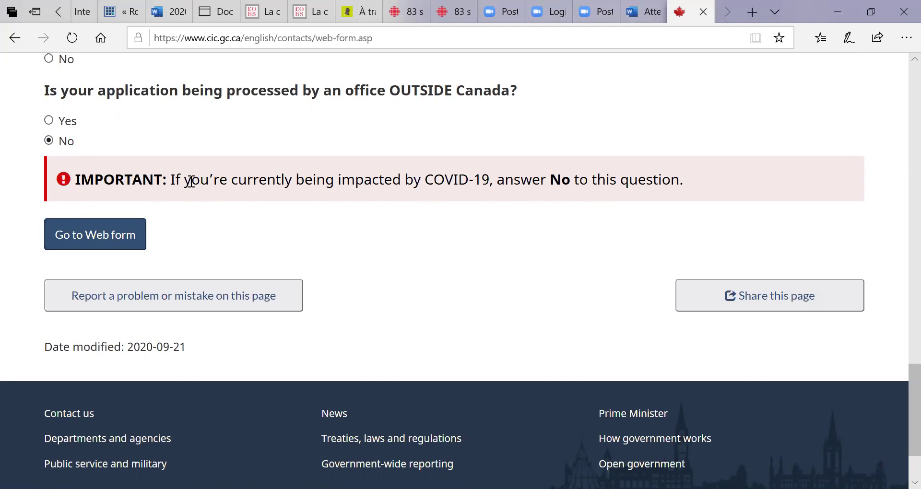
pyautogui.click(49, 121)
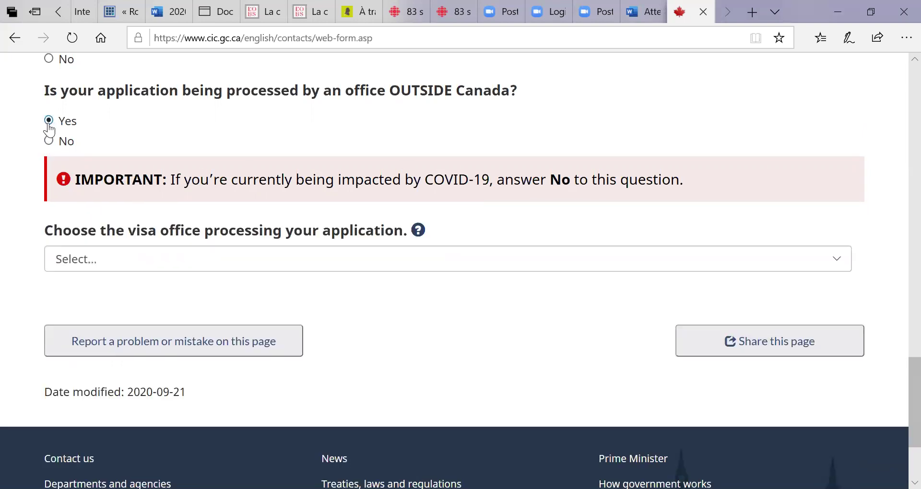
pyautogui.click(205, 259)
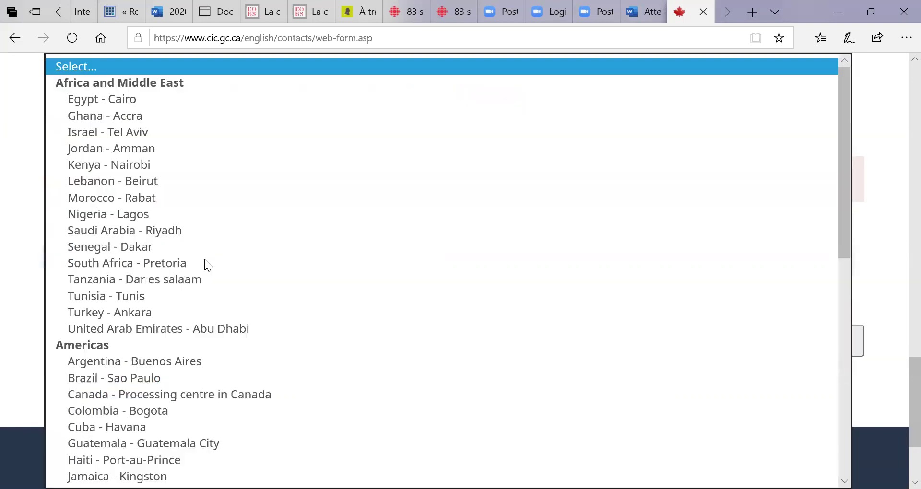
pyautogui.click(107, 99)
pyautogui.click(107, 101)
pyautogui.click(249, 295)
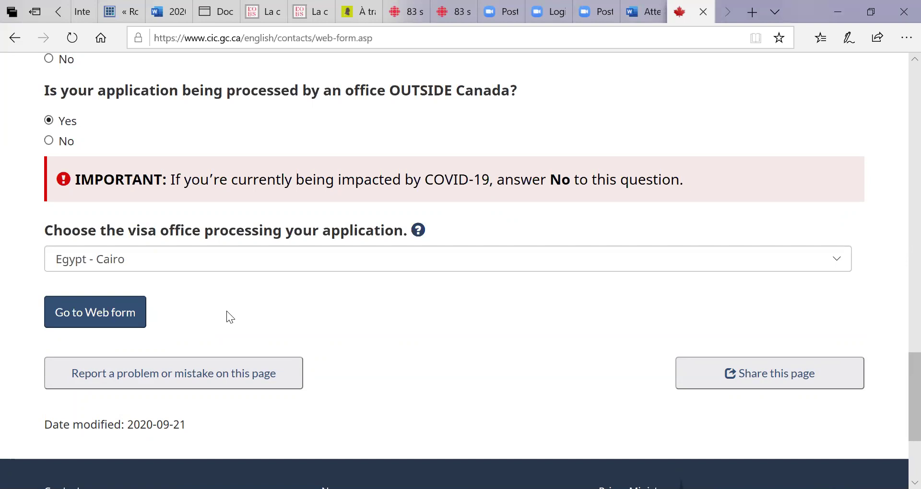
pyautogui.rightClick(227, 312)
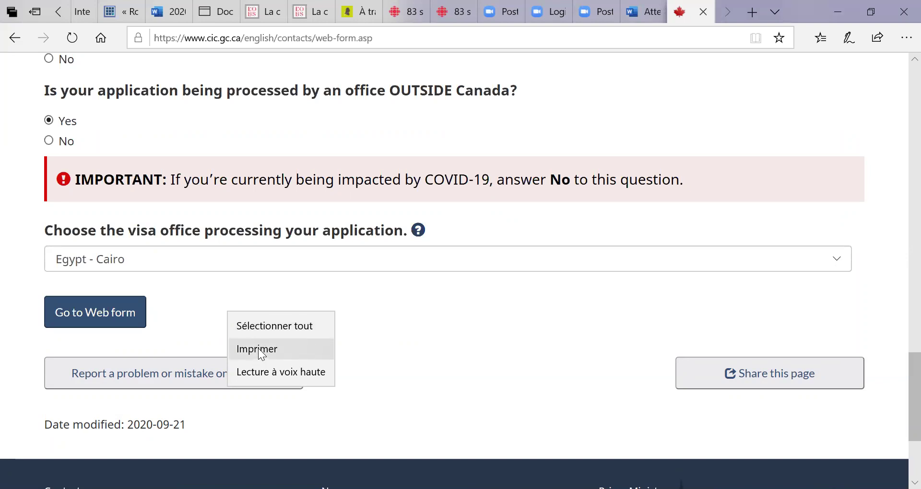
pyautogui.click(259, 348)
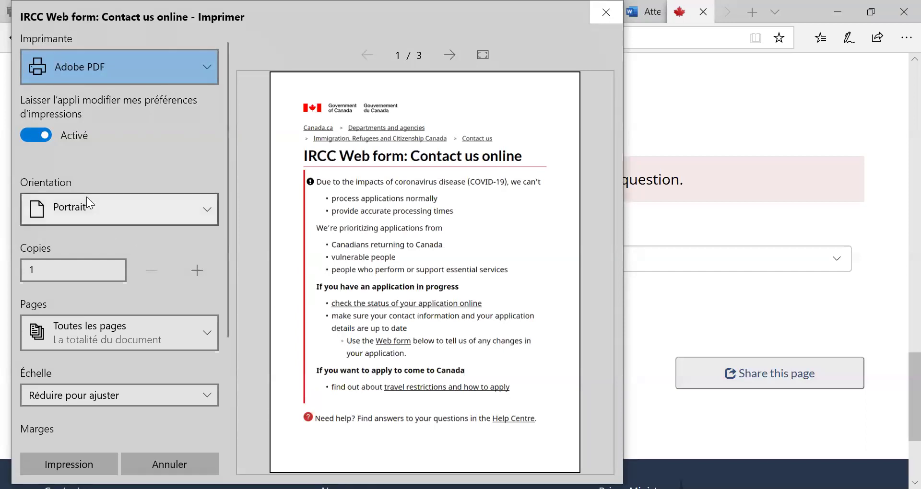
pyautogui.moveTo(86, 17); pyautogui.dragTo(73, 103)
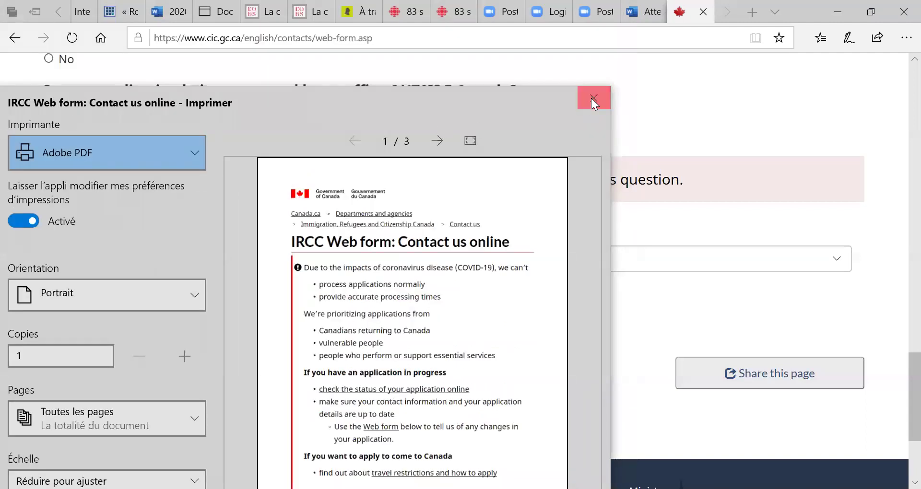
pyautogui.click(593, 99)
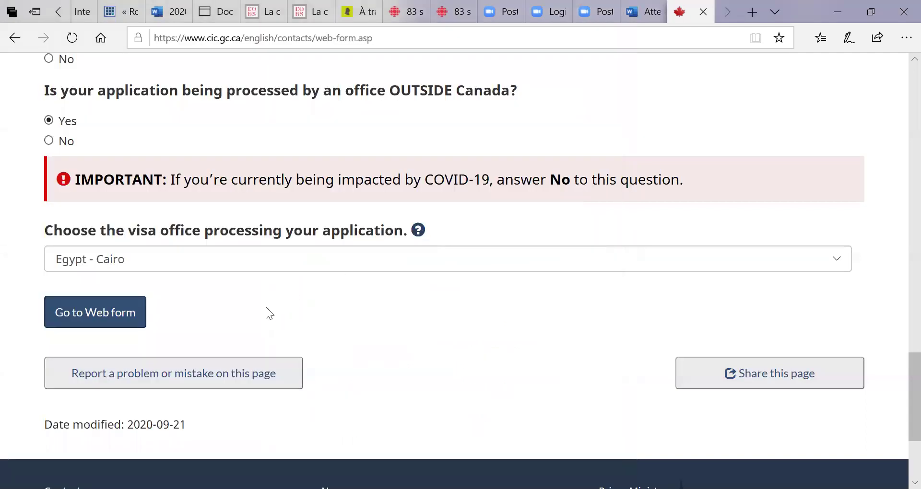
pyautogui.click(99, 319)
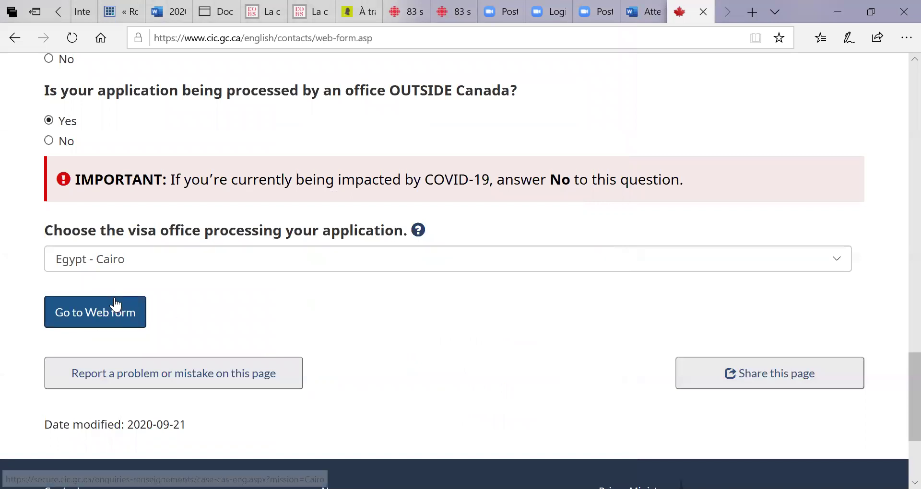
# Go to the Cairo enquiry web form and open the Type of application/enquiry list.
pyautogui.click(114, 321)
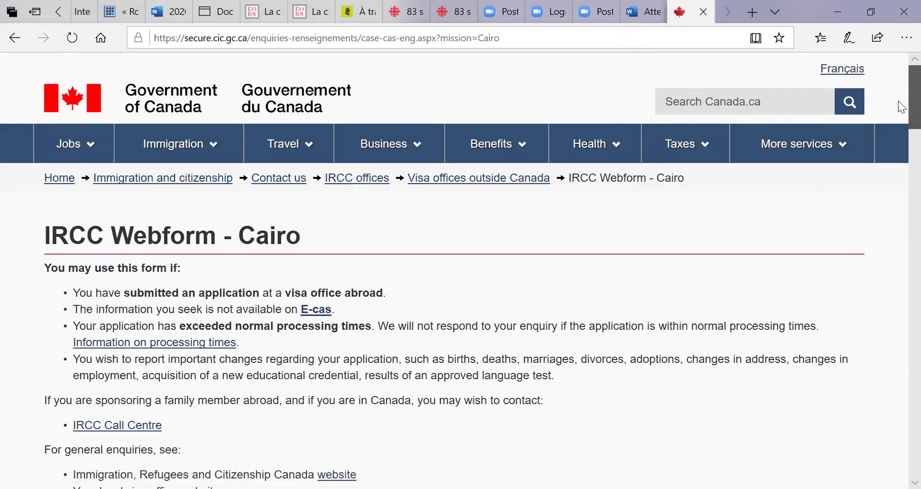
pyautogui.scroll(-5, 902, 110)
pyautogui.scroll(3, 902, 124)
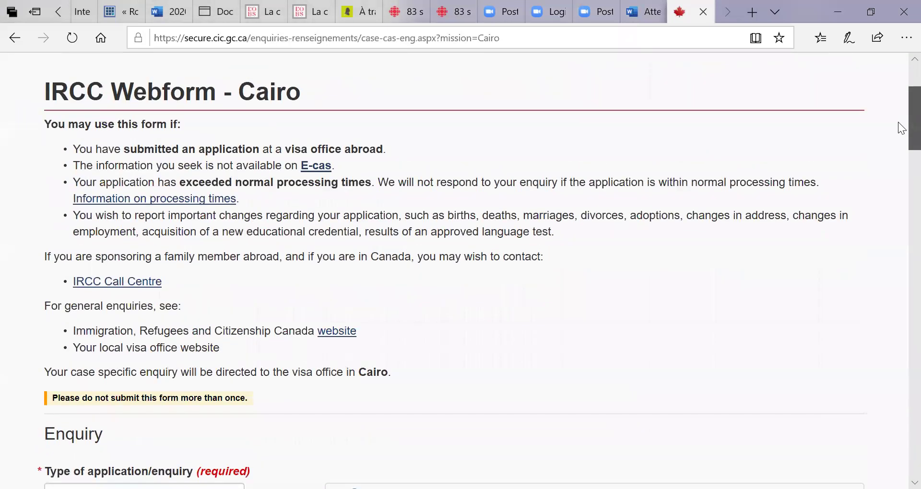
pyautogui.scroll(-2, 901, 128)
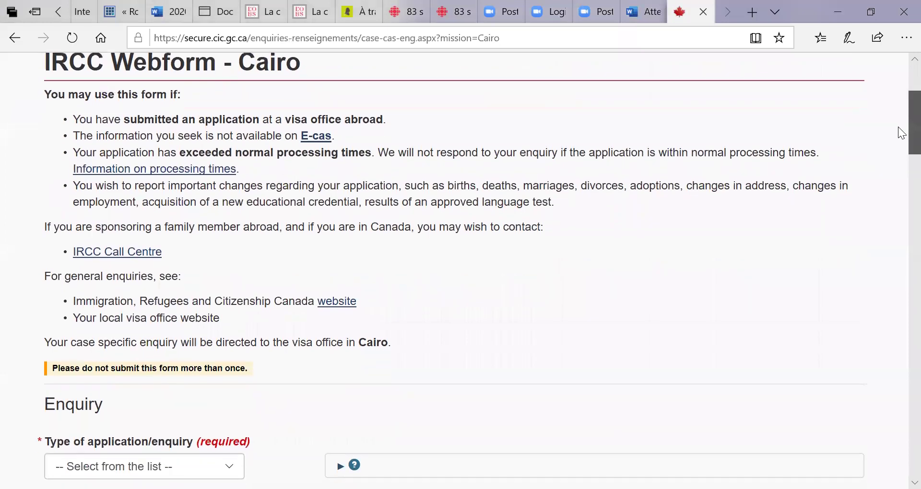
pyautogui.scroll(-4, 902, 144)
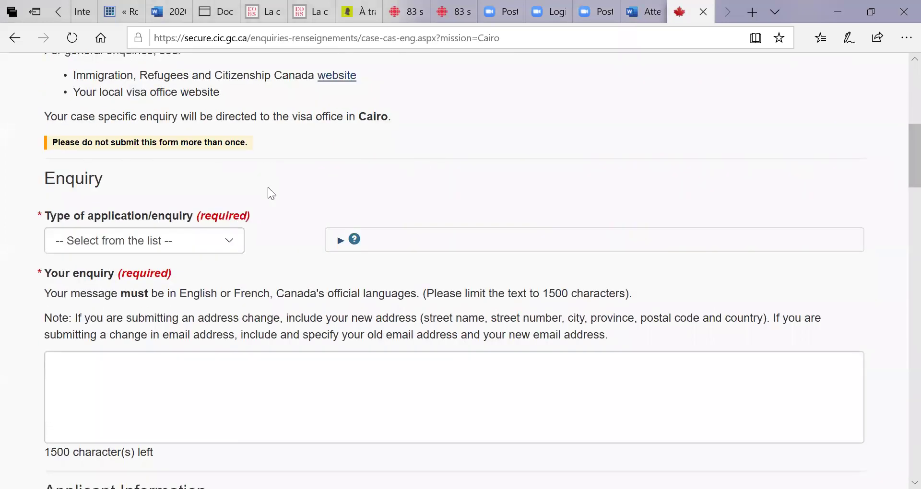
pyautogui.click(235, 242)
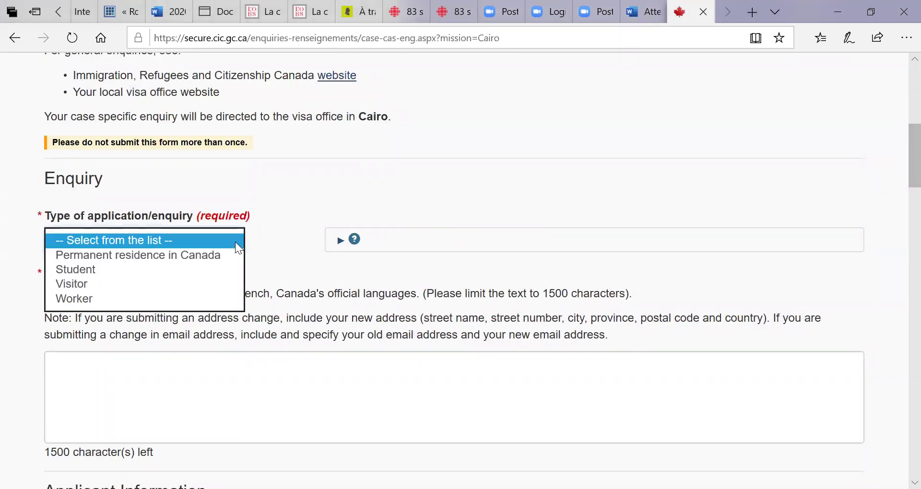
# Choose Student as the application/enquiry type and place the cursor in the Your enquiry box.
pyautogui.click(147, 269)
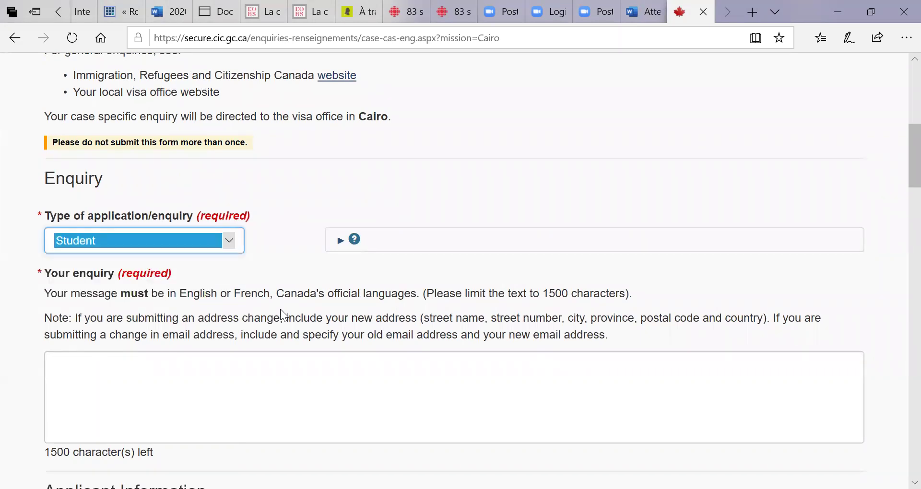
pyautogui.click(209, 400)
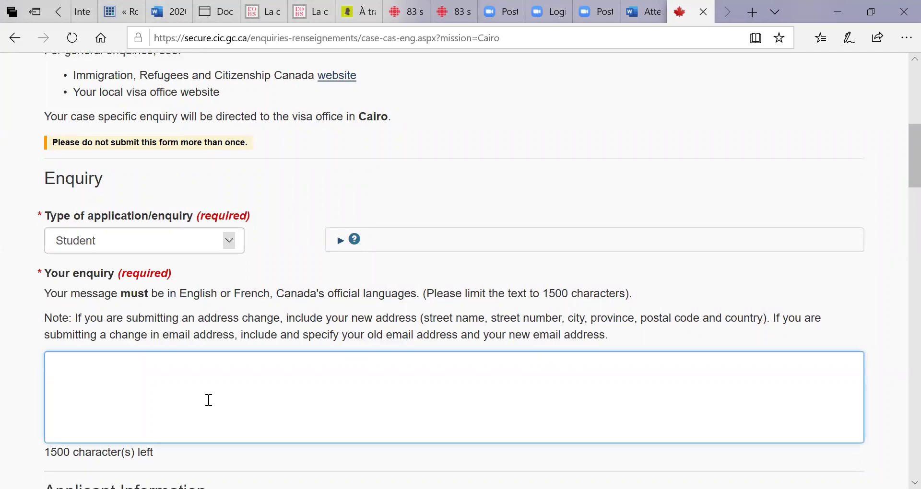
pyautogui.scroll(-1, 902, 183)
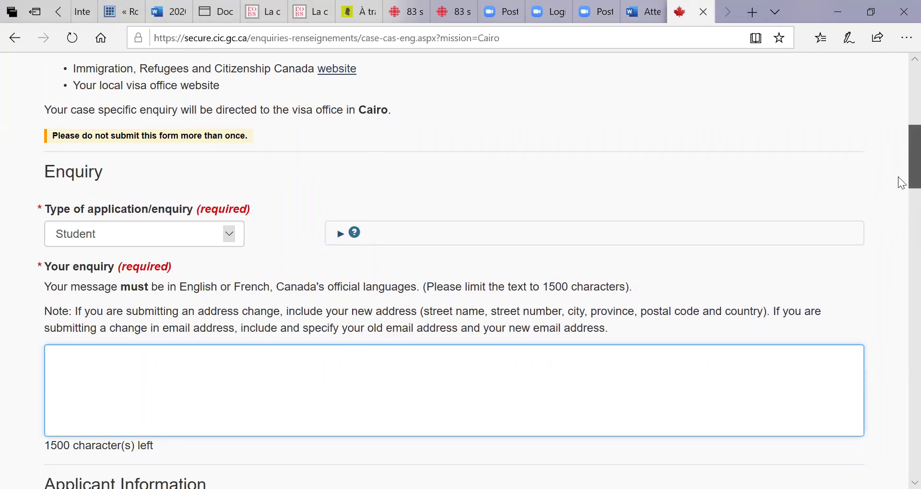
pyautogui.scroll(-3, 902, 184)
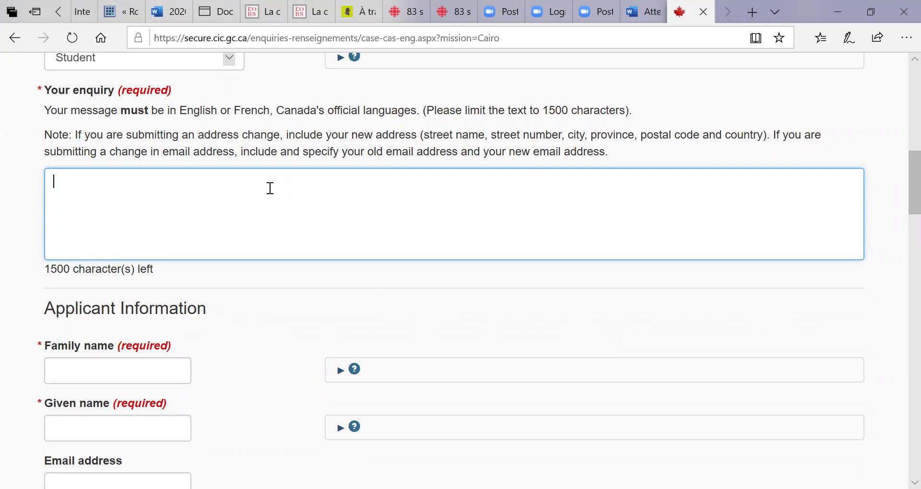
# Begin the enquiry: an international University of Ottawa student who applied for a study permit on April 5th 2020.
pyautogui.write('I am an intenra')
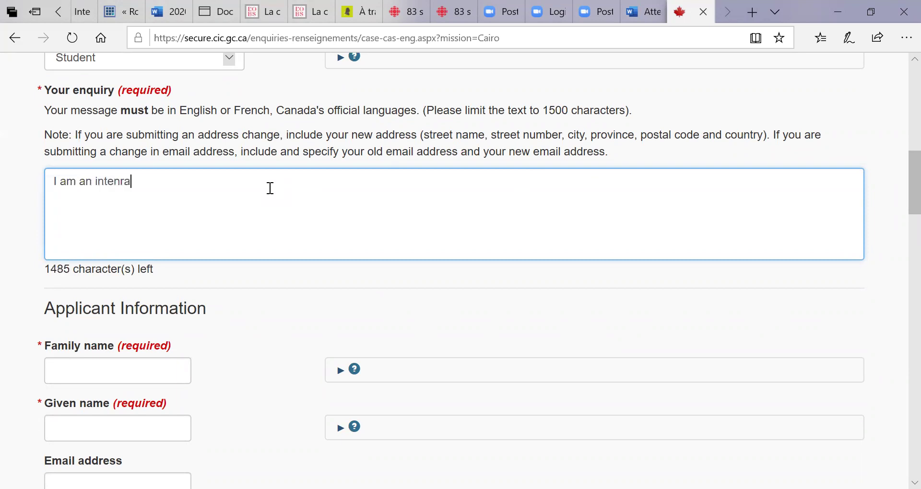
pyautogui.write('tionl student at the i')
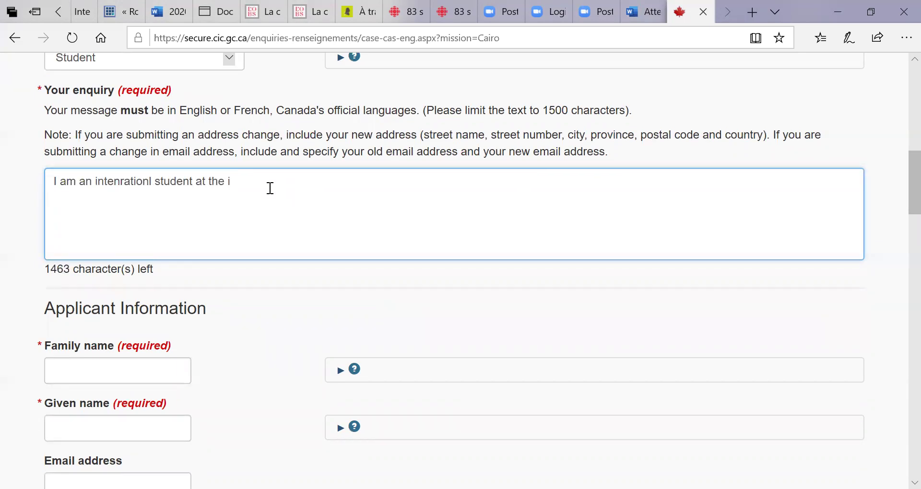
pyautogui.press('BackSpace')
pyautogui.write('university of Ottawa')
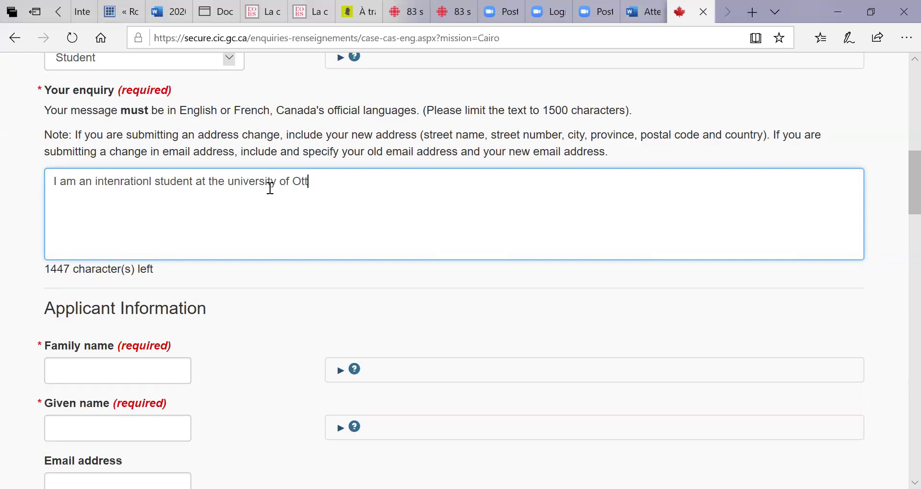
pyautogui.write(', I have applied for a study permit on April 5th 2020 (S')
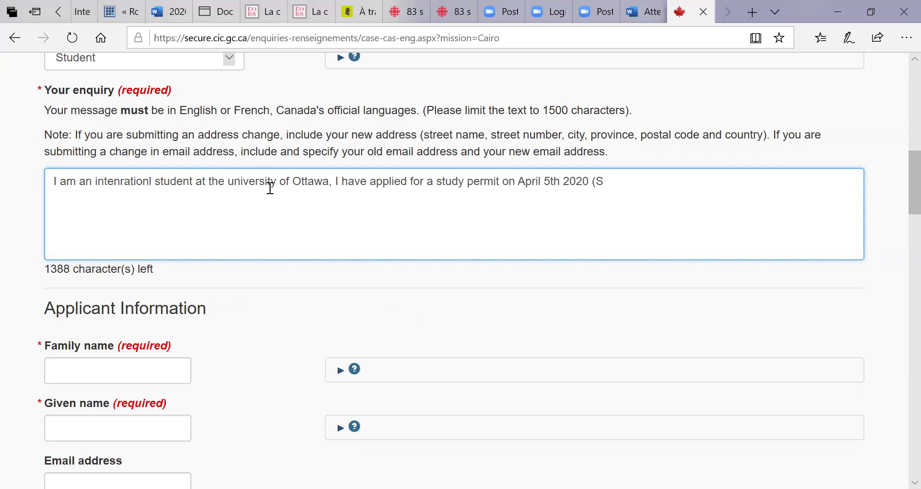
pyautogui.write('99999999)')
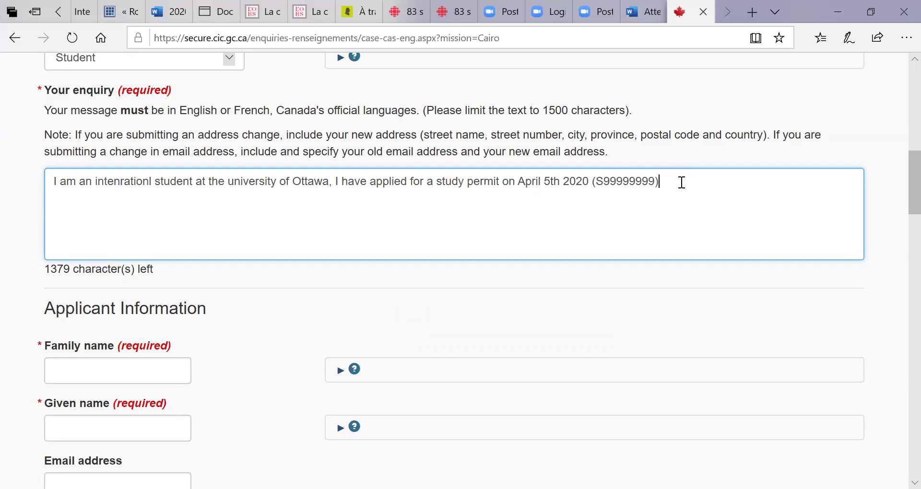
# Add that an in-person course in Ottawa starts January 2020 and request urgent processing, citing the attached letter.
pyautogui.write('and')
pyautogui.write('am')
pyautogui.press('BackSpace')
pyautogui.press('BackSpace')
pyautogui.write('i need t')
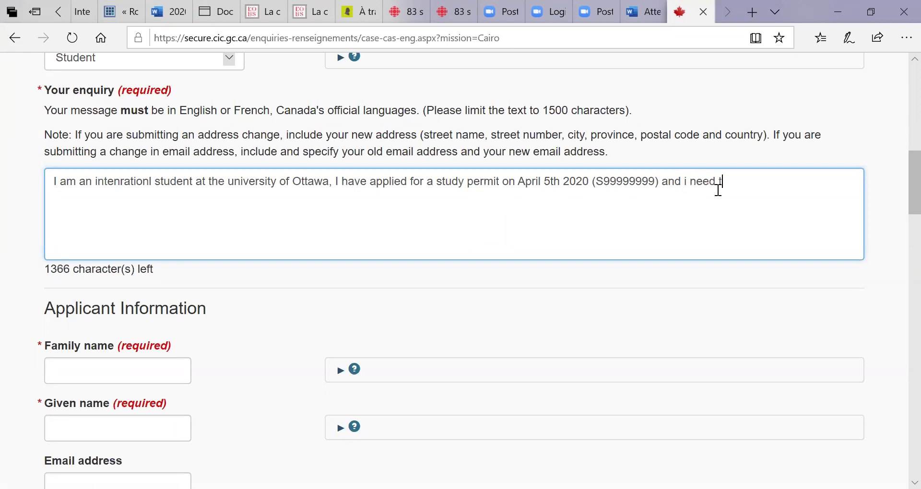
pyautogui.write('o be in Ottawa to')
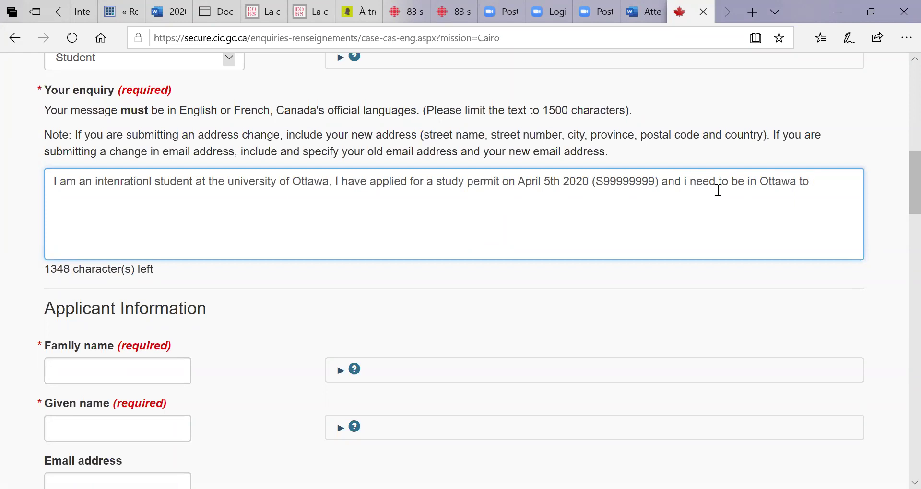
pyautogui.write(' study in person since')
pyautogui.write('one of m')
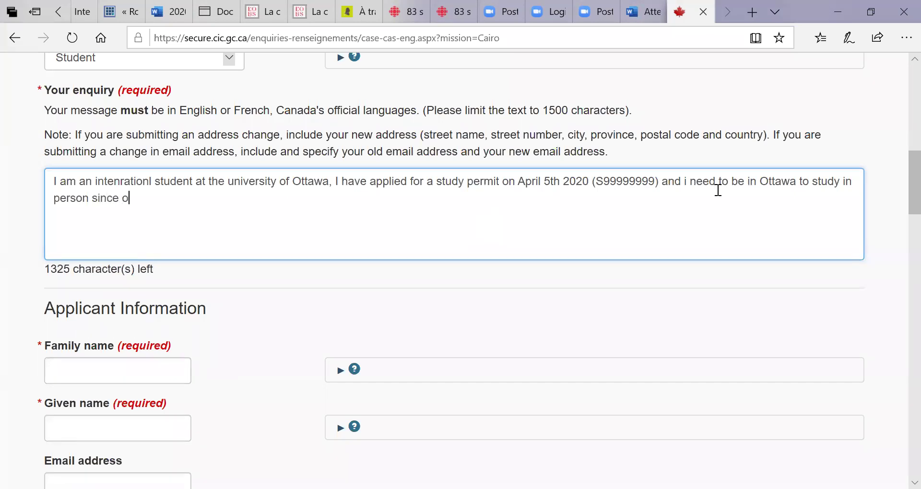
pyautogui.write('y cour')
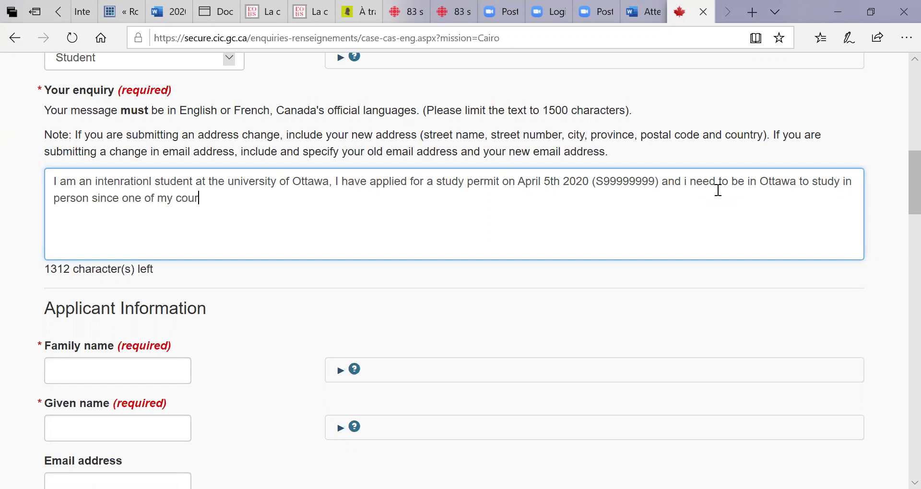
pyautogui.write('ses requies i')
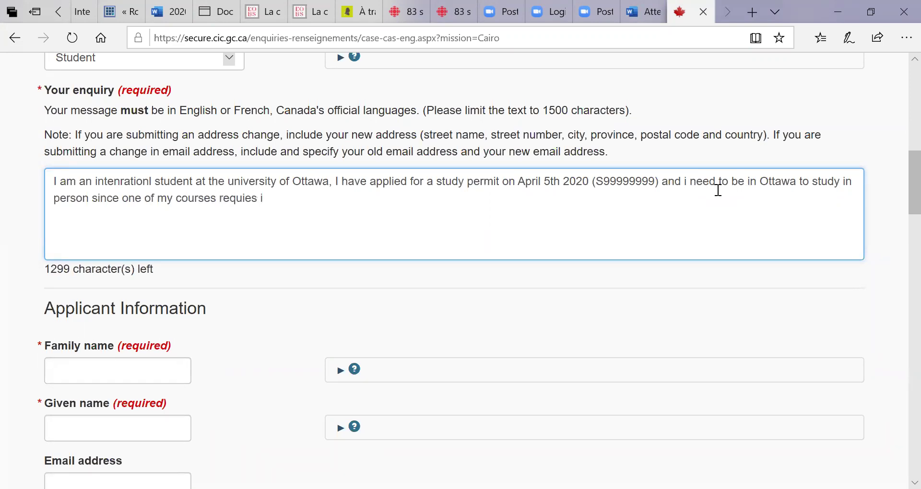
pyautogui.write('n person presence and it starts in January 2020.')
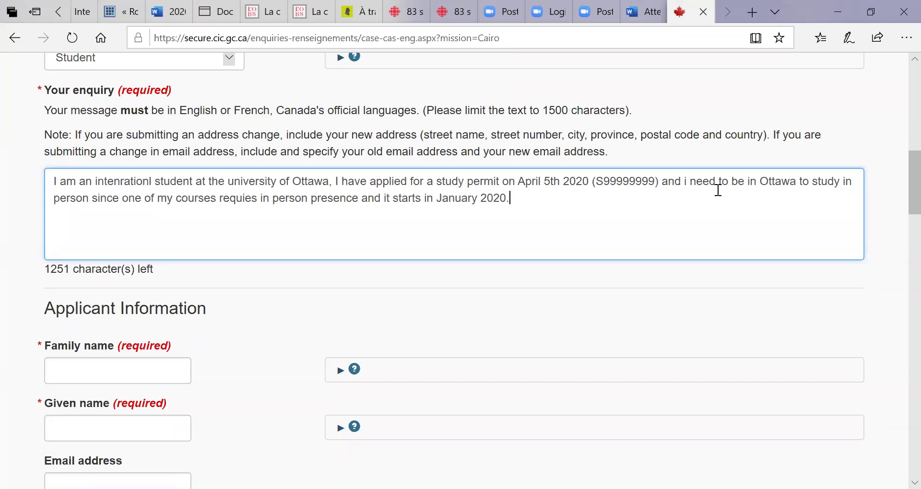
pyautogui.write('I request an urgent processing of my application. see attached expalination letter.')
pyautogui.moveTo(901, 180); pyautogui.dragTo(901, 216)
# Enter the applicant's family name, given name and e-mail address under Applicant Information.
pyautogui.click(108, 126)
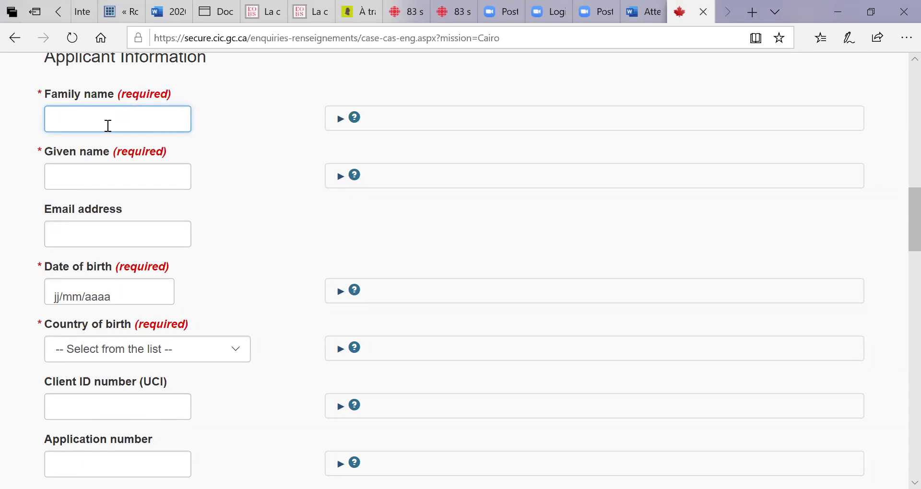
pyautogui.write('Smith')
pyautogui.click(64, 176)
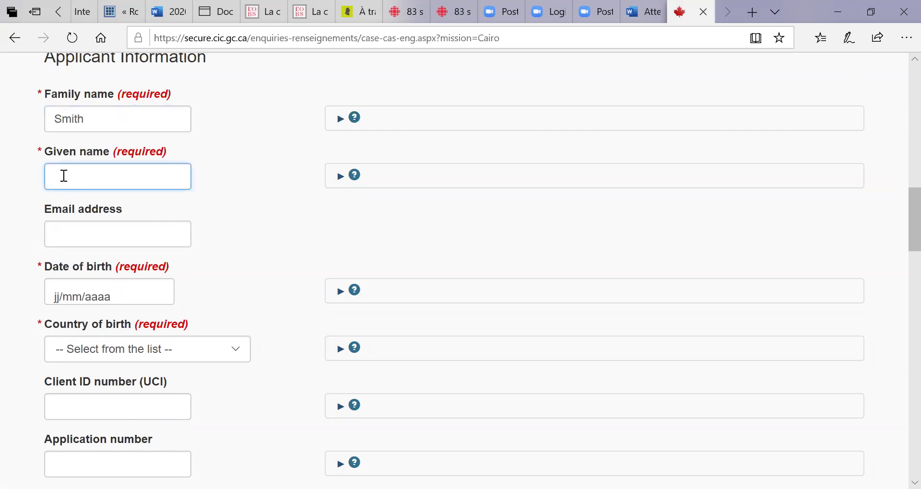
pyautogui.write('John')
pyautogui.click(76, 231)
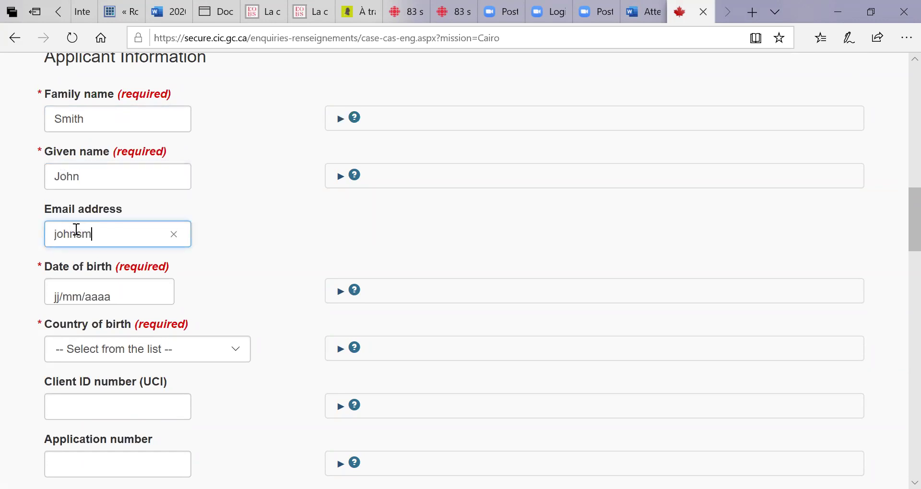
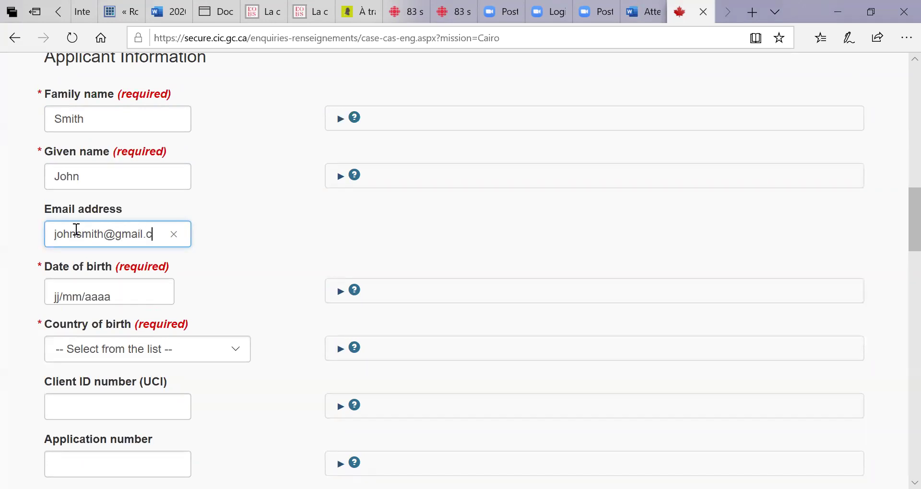
pyautogui.click(237, 252)
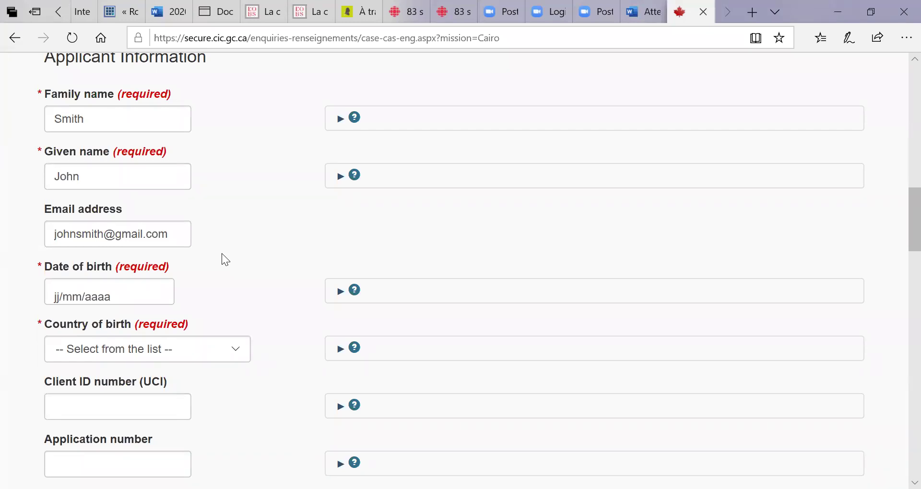
pyautogui.click(58, 301)
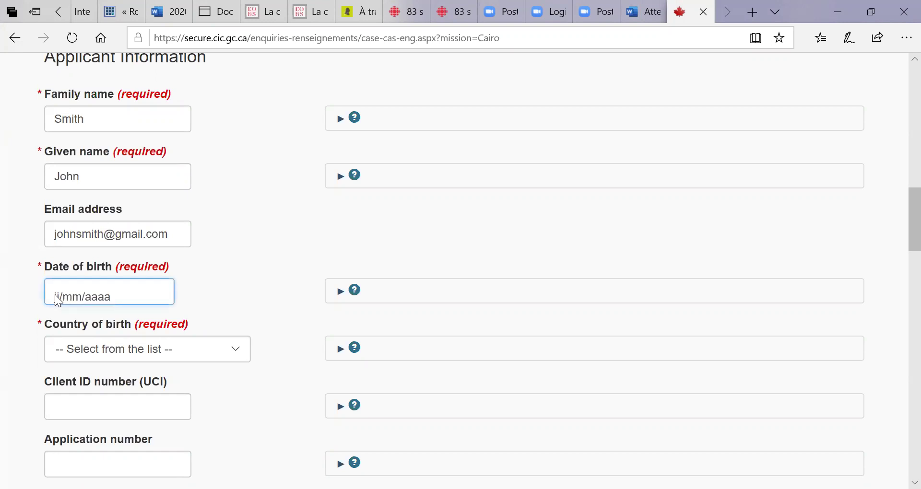
pyautogui.click(58, 301)
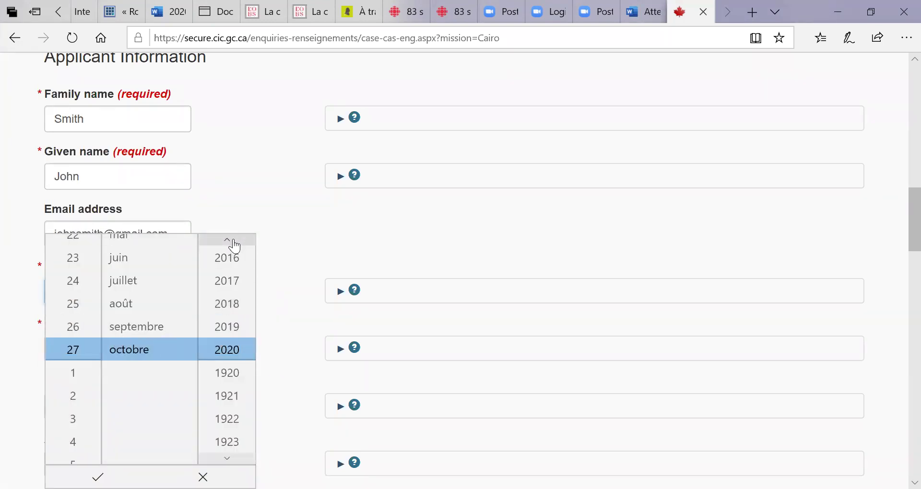
pyautogui.click(235, 245)
pyautogui.click(235, 245)
pyautogui.click(235, 245)
pyautogui.click(235, 245)
pyautogui.click(235, 245)
pyautogui.click(235, 245)
pyautogui.click(235, 244)
pyautogui.click(235, 245)
pyautogui.click(235, 245)
pyautogui.click(235, 244)
pyautogui.click(235, 245)
pyautogui.click(235, 245)
pyautogui.click(235, 244)
pyautogui.click(235, 245)
pyautogui.click(235, 245)
pyautogui.click(235, 245)
pyautogui.click(236, 245)
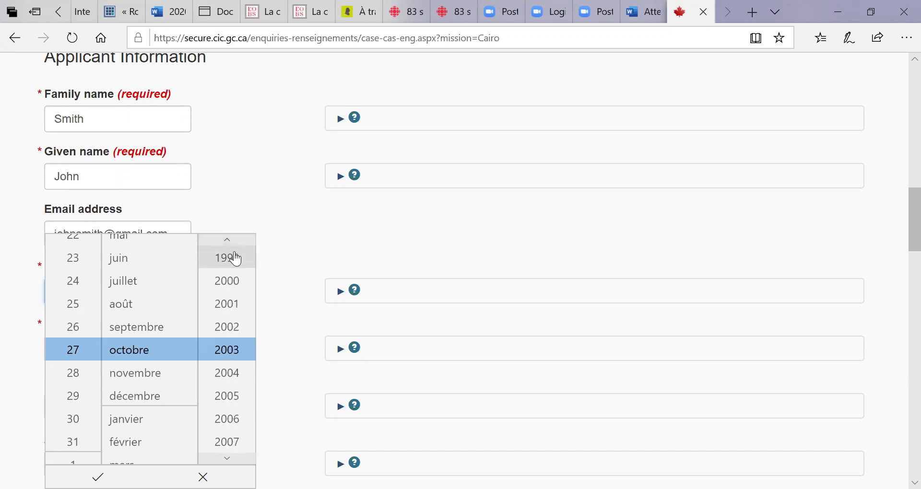
pyautogui.scroll(4, 235, 259)
pyautogui.scroll(4, 235, 259)
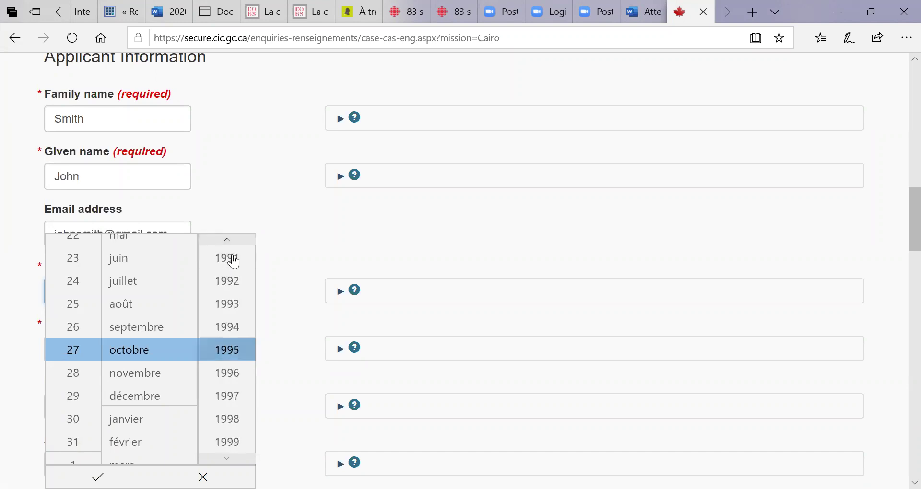
pyautogui.click(237, 355)
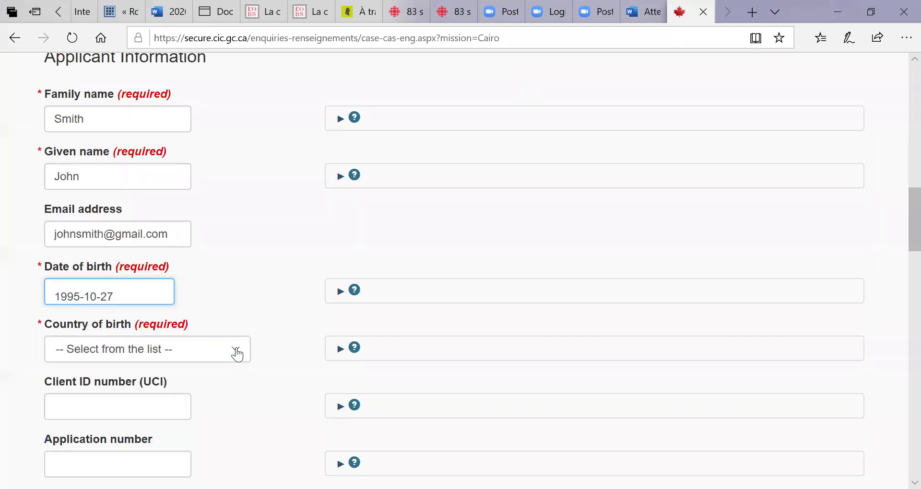
# Pick Egypt from the Country of birth list.
pyautogui.click(116, 356)
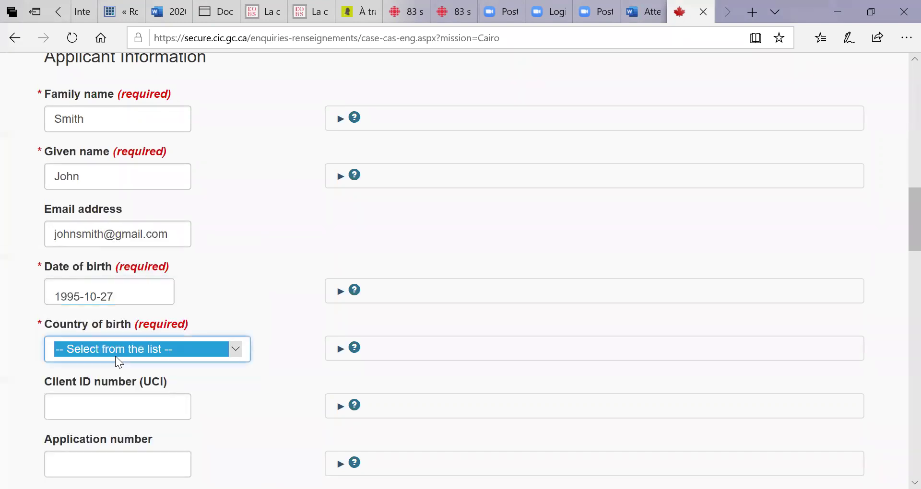
pyautogui.click(239, 351)
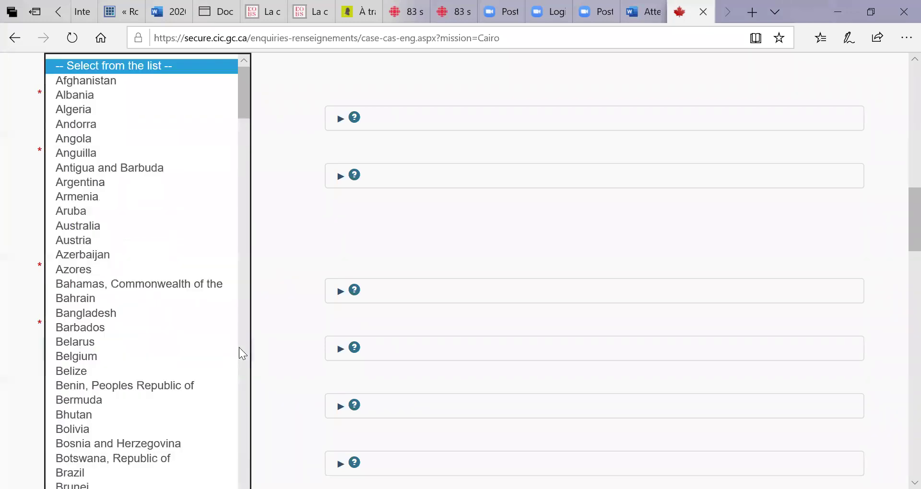
pyautogui.moveTo(244, 89); pyautogui.dragTo(260, 160)
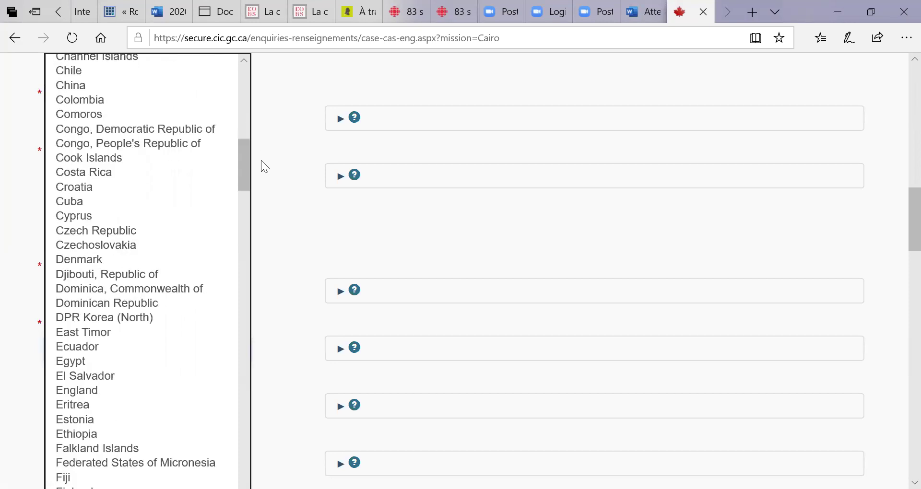
pyautogui.click(108, 360)
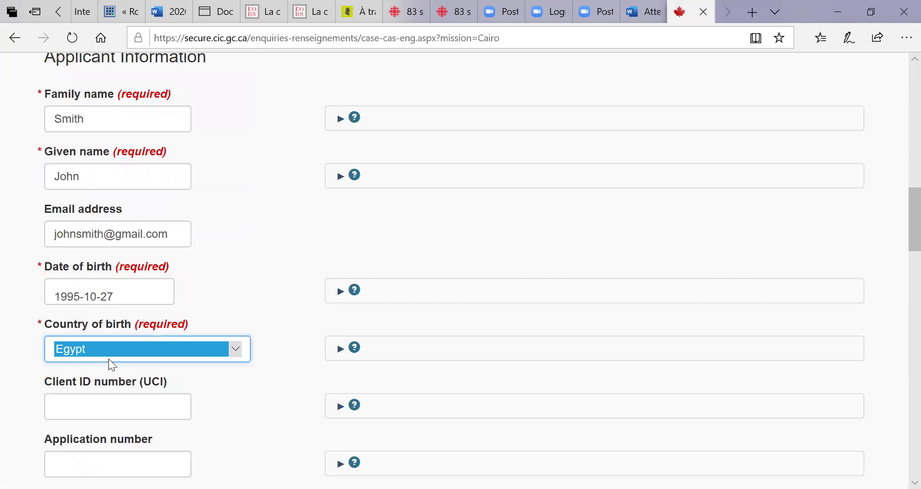
pyautogui.click(80, 410)
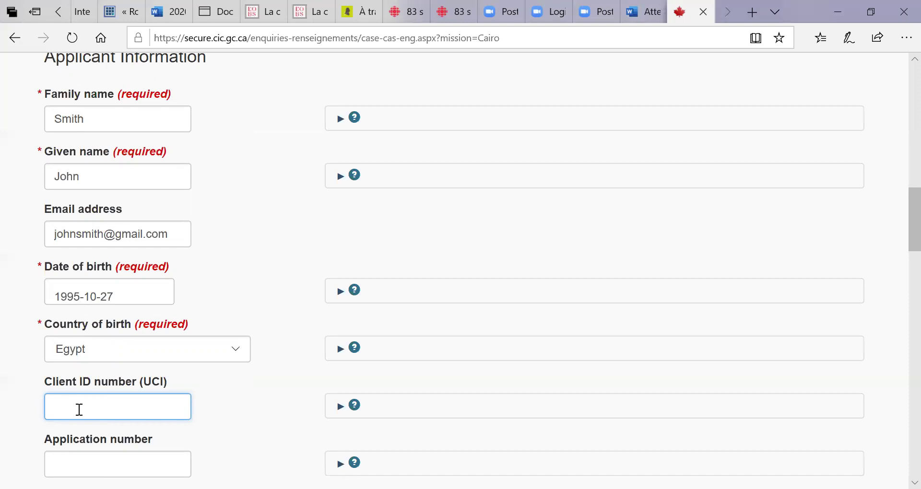
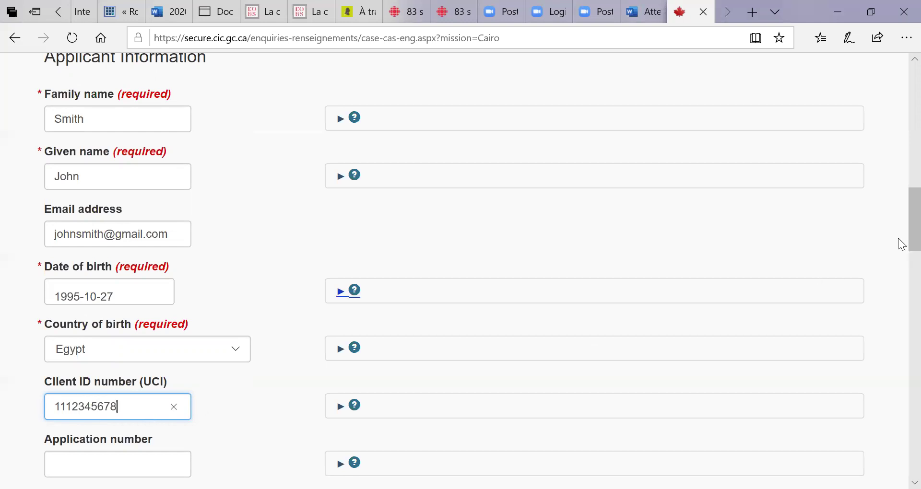
# Enter the applicant's client ID number and application number.
pyautogui.scroll(-2, 899, 255)
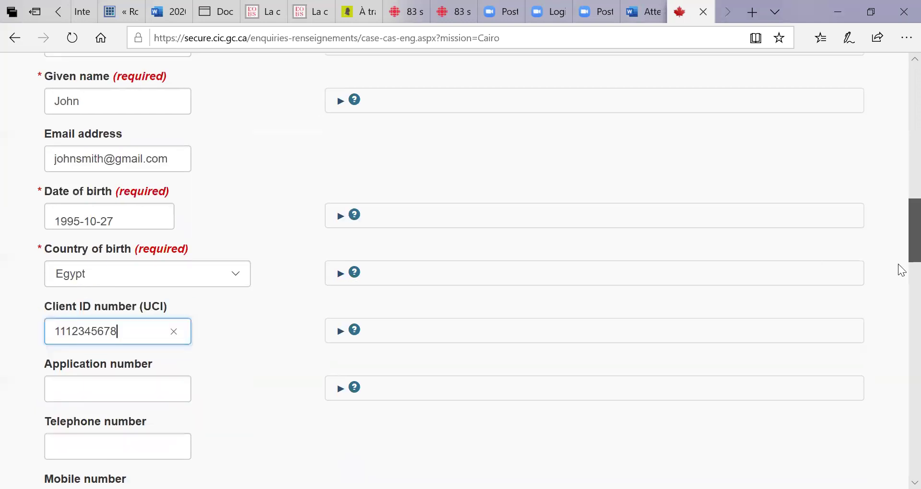
pyautogui.scroll(-3, 273, 319)
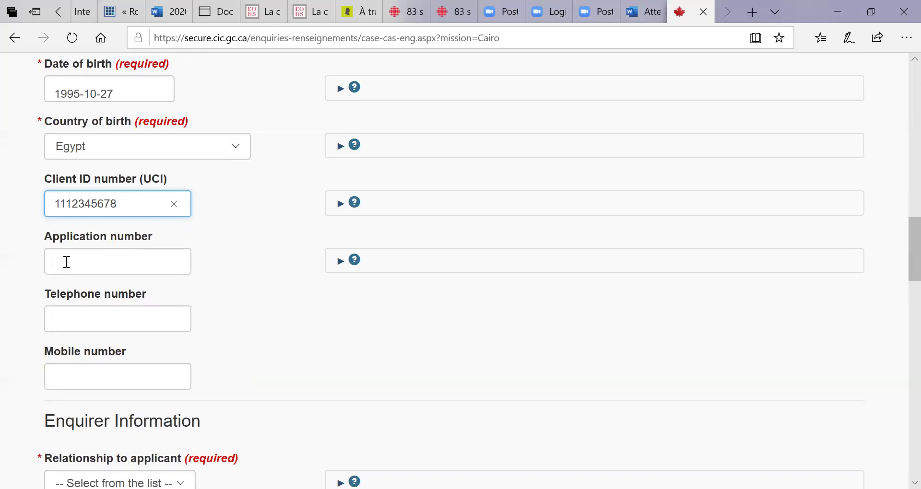
pyautogui.click(67, 262)
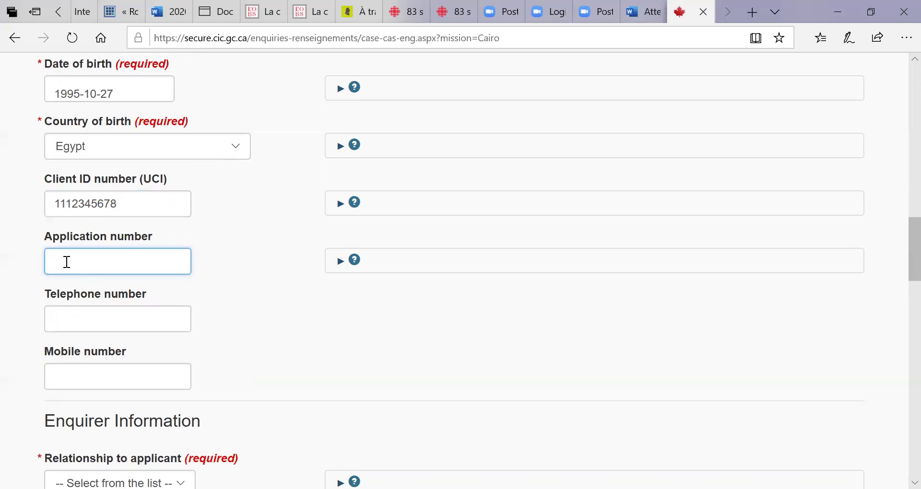
pyautogui.write('S9999999')
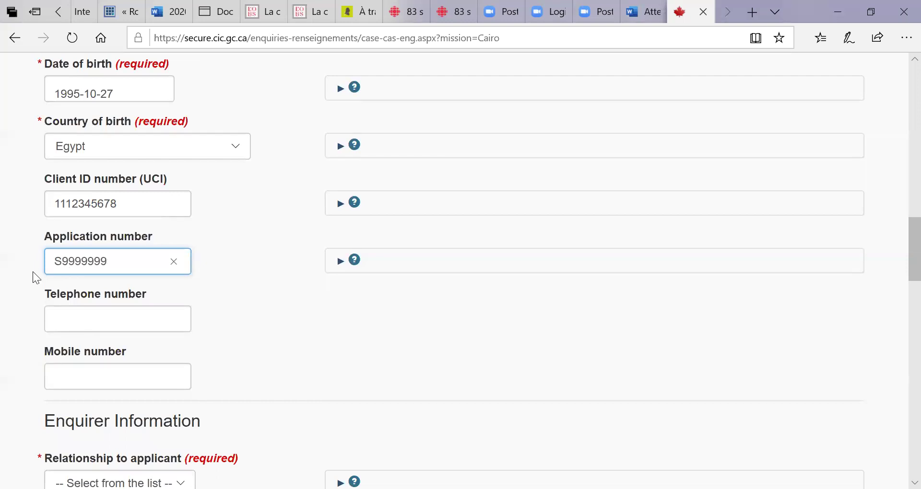
# Fill in the applicant's telephone number.
pyautogui.click(160, 326)
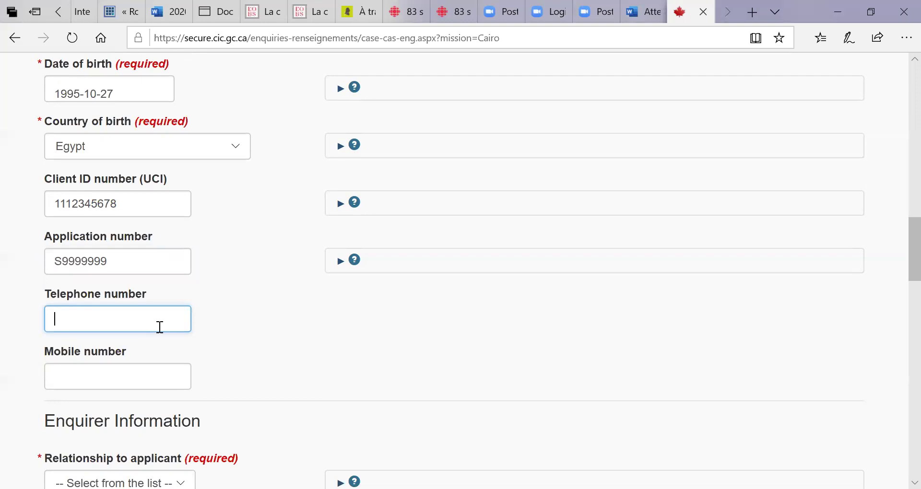
pyautogui.write('+2012345')
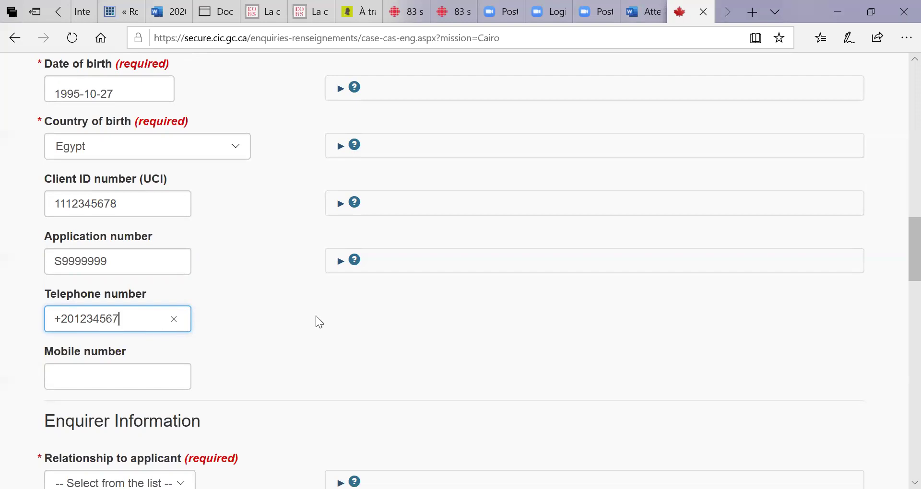
pyautogui.write('67')
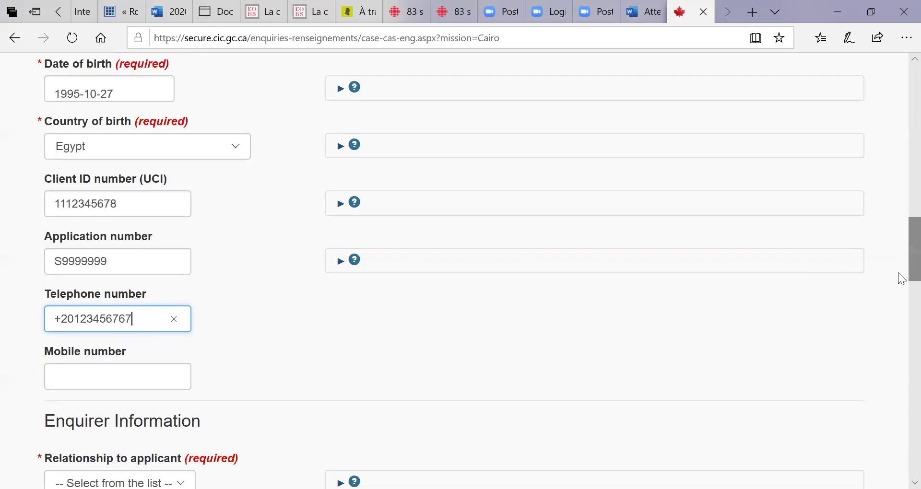
pyautogui.scroll(-2, 901, 288)
# Set the enquirer's relationship to Applicant and tick the consent and disclaimer checkbox.
pyautogui.scroll(-4, 368, 222)
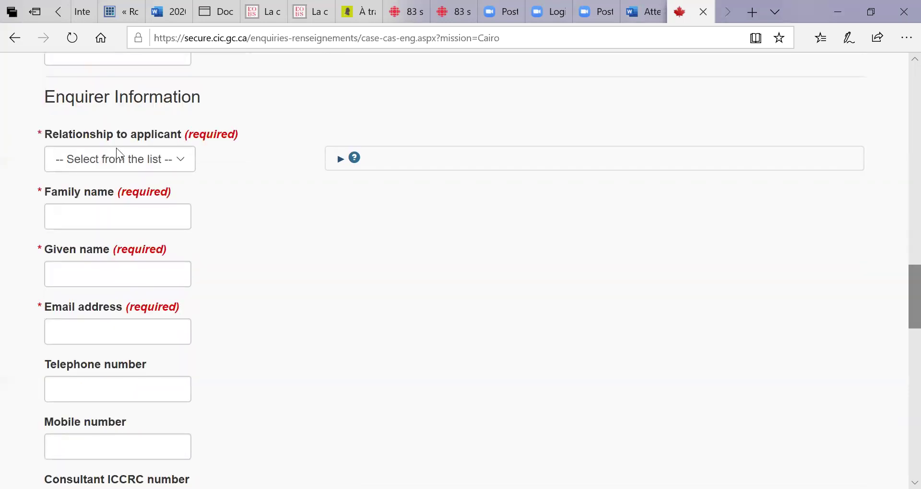
pyautogui.click(181, 161)
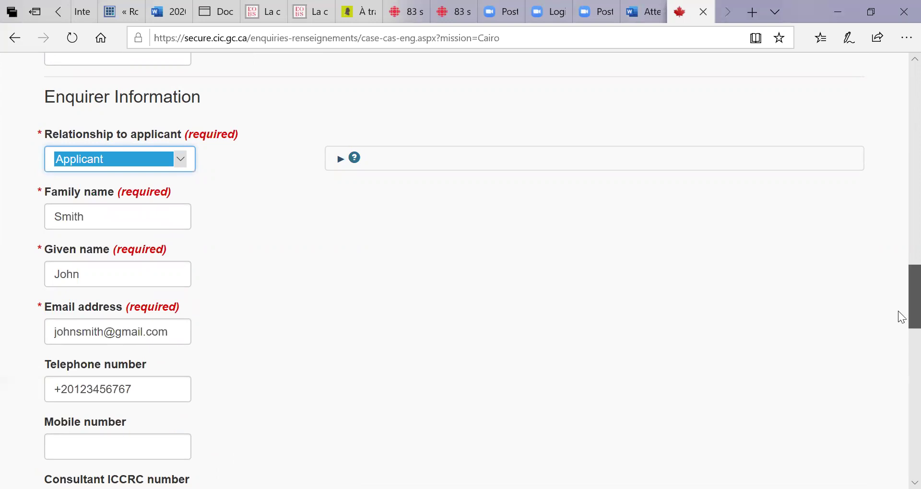
pyautogui.scroll(-3, 898, 311)
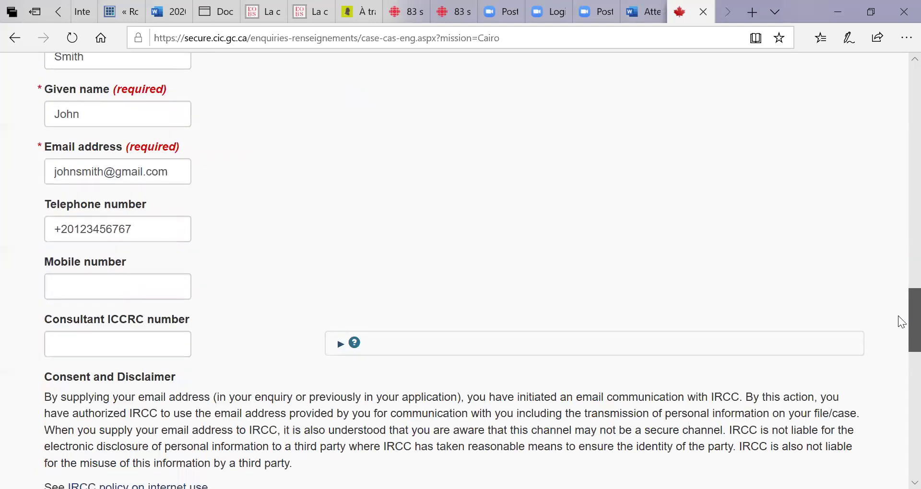
pyautogui.scroll(-2, 900, 324)
pyautogui.scroll(-4, 900, 345)
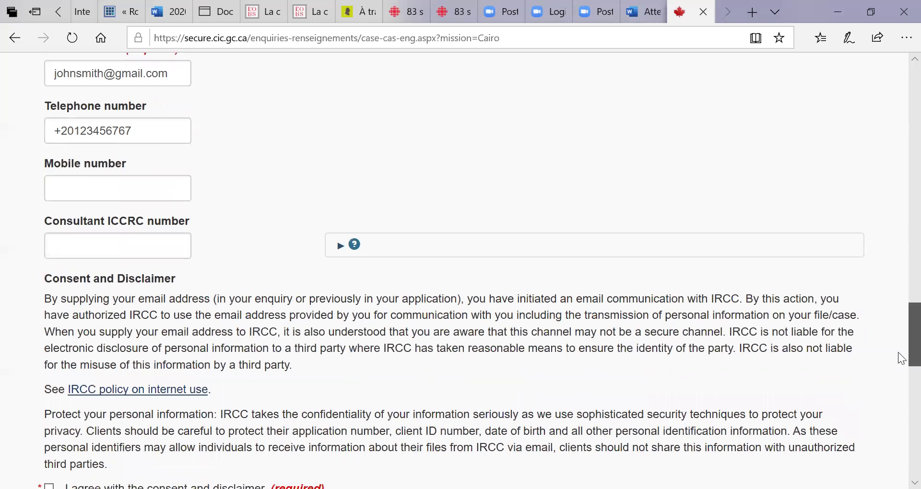
pyautogui.click(49, 310)
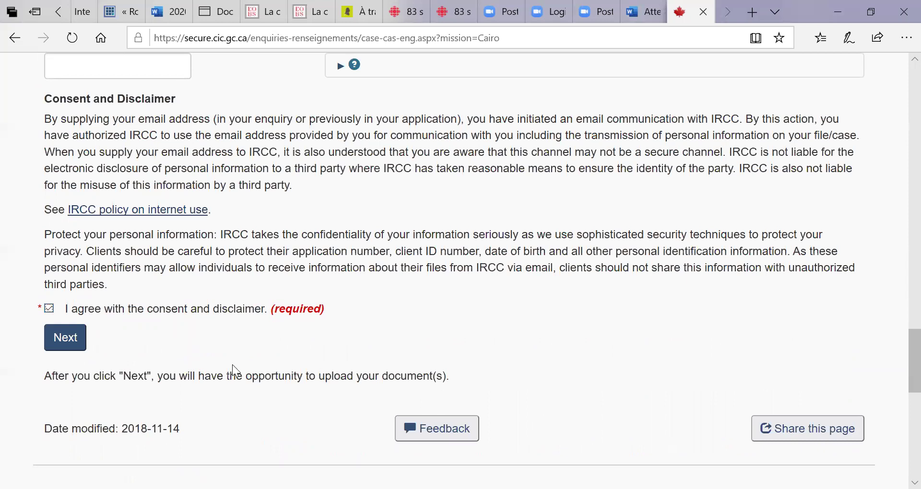
pyautogui.hotkey('ctrl', 'p')
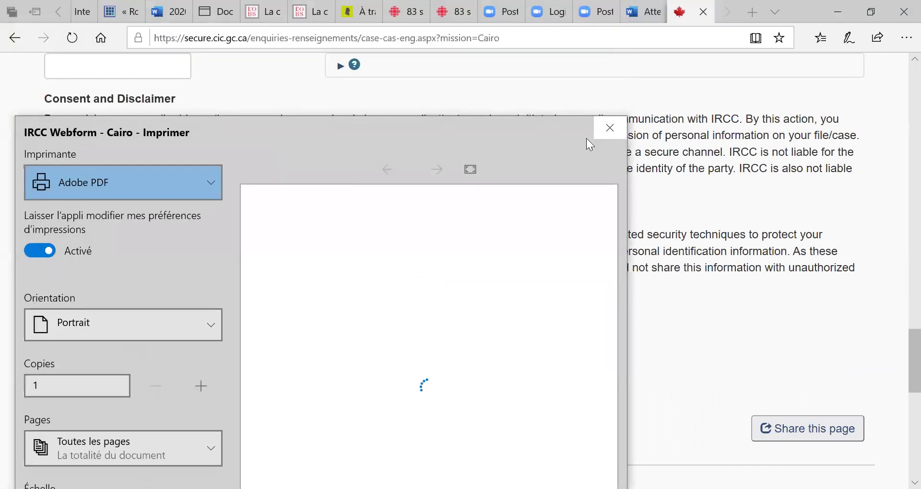
pyautogui.click(609, 129)
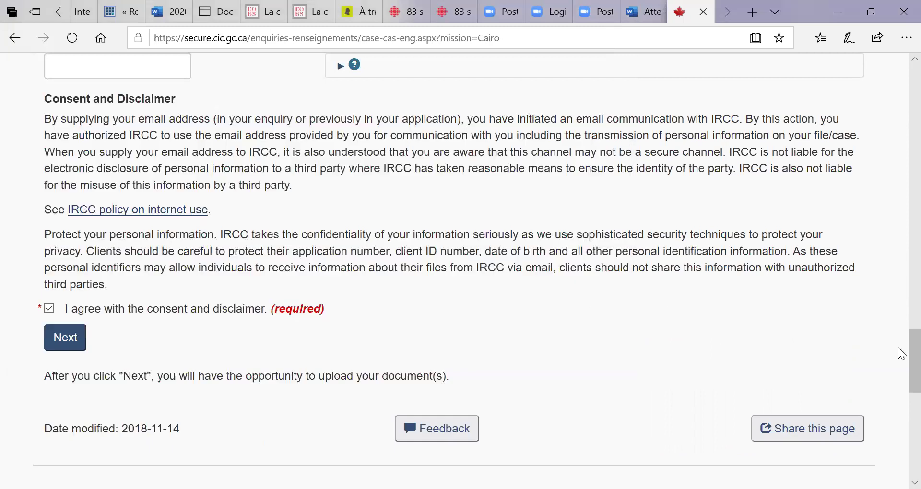
pyautogui.press('Home')
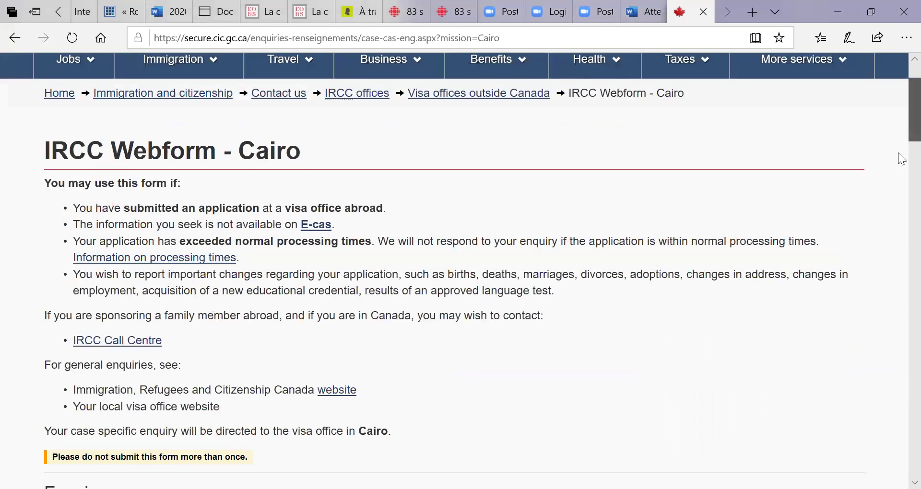
pyautogui.scroll(-15, 898, 158)
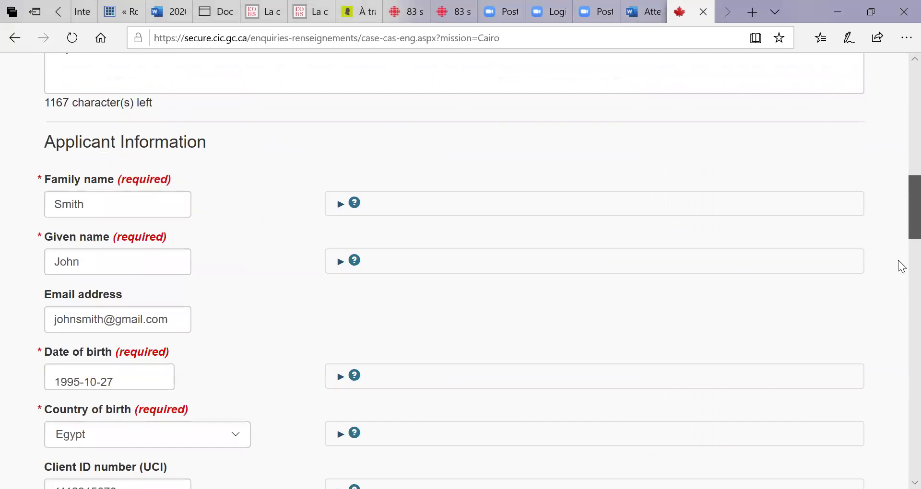
pyautogui.scroll(-10, 901, 266)
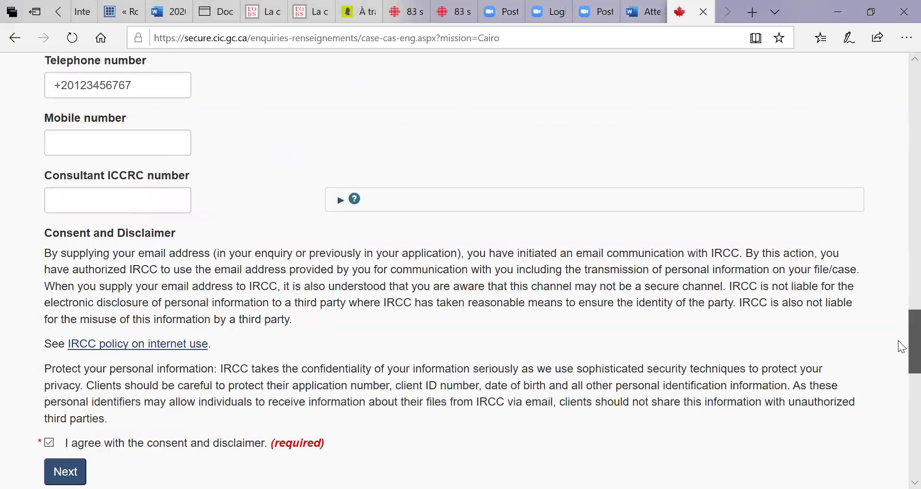
pyautogui.scroll(7, 898, 341)
pyautogui.scroll(2, 898, 268)
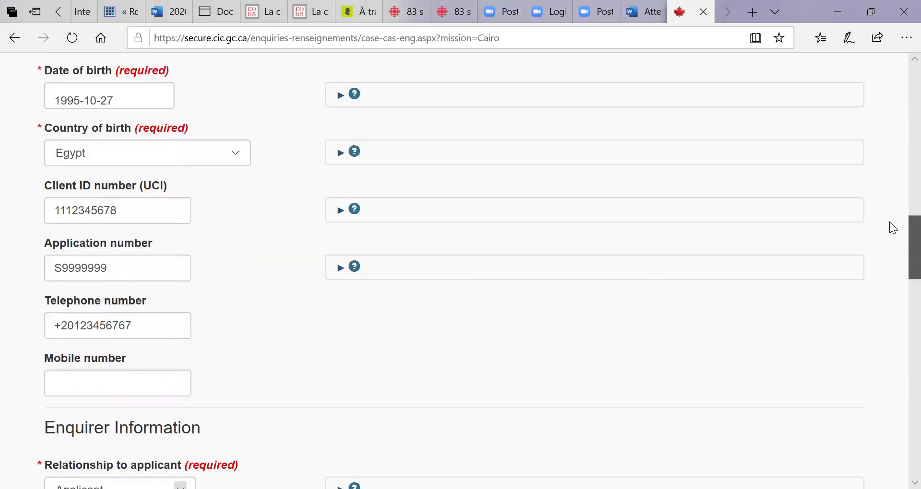
pyautogui.scroll(2, 893, 228)
pyautogui.scroll(1, 893, 228)
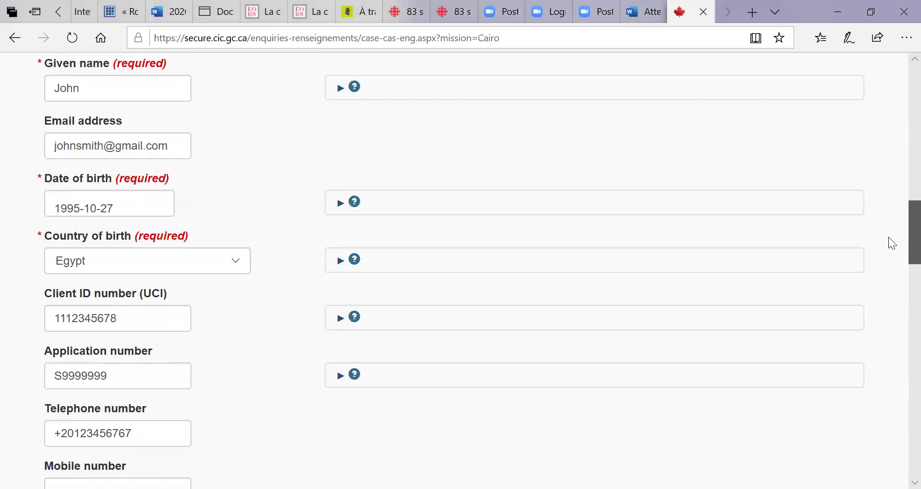
pyautogui.scroll(-2, 893, 249)
pyautogui.scroll(-6, 898, 329)
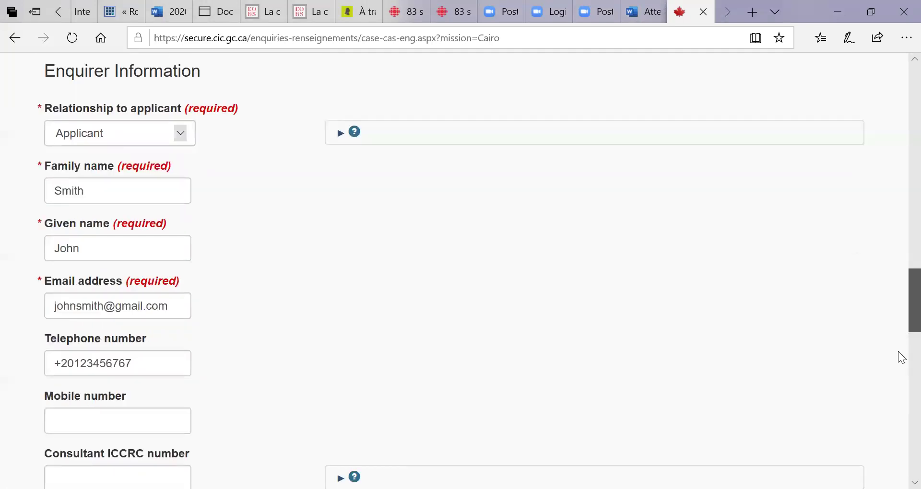
pyautogui.scroll(-8, 901, 359)
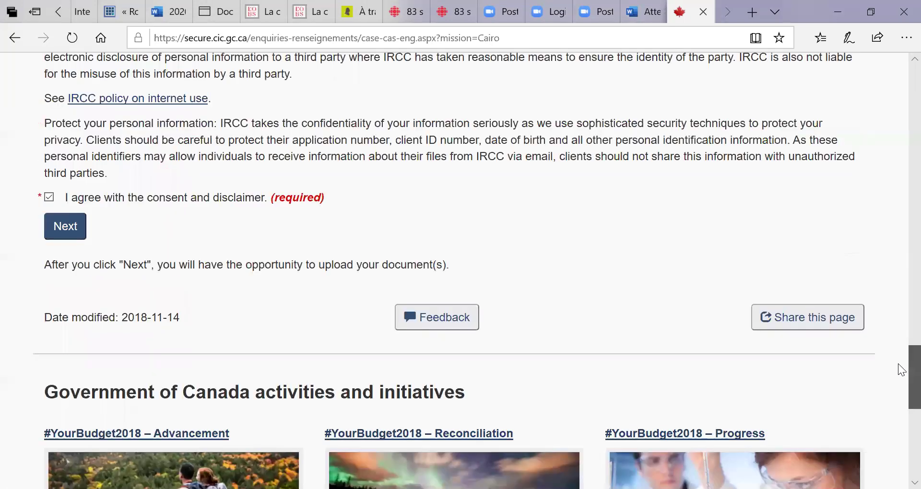
# Go past the completed webform and answer Yes to including a document.
pyautogui.click(68, 230)
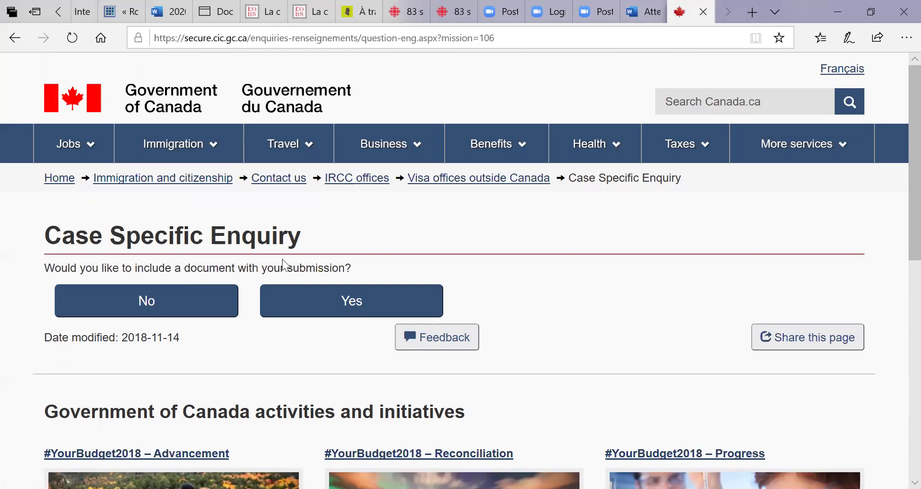
pyautogui.click(331, 309)
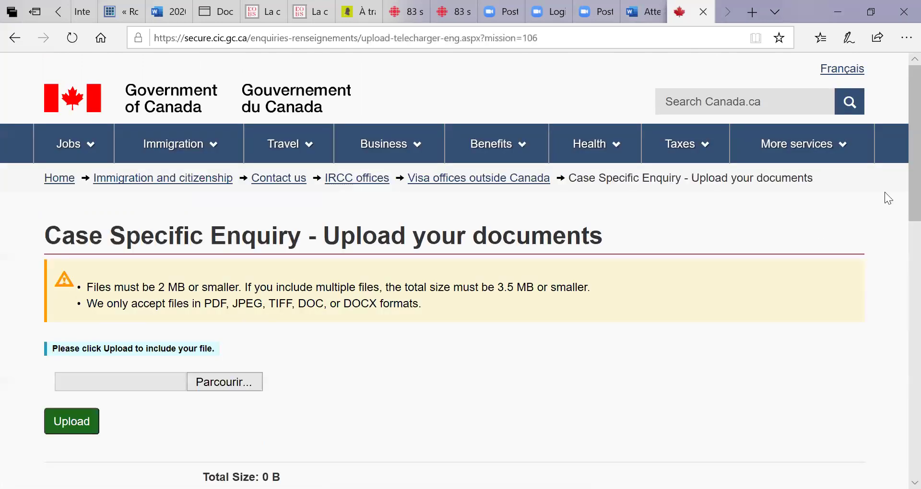
# Submit the enquiry from the upload page without attaching any file.
pyautogui.scroll(-2, 901, 225)
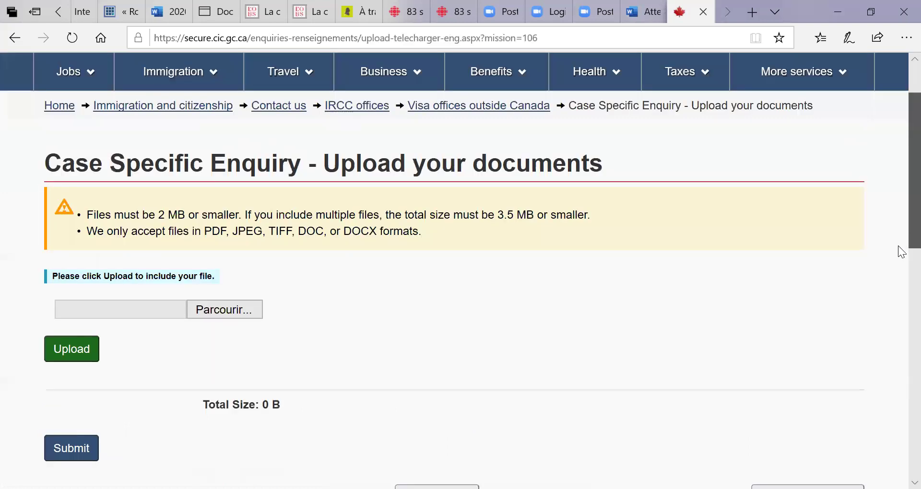
pyautogui.scroll(-2, 389, 204)
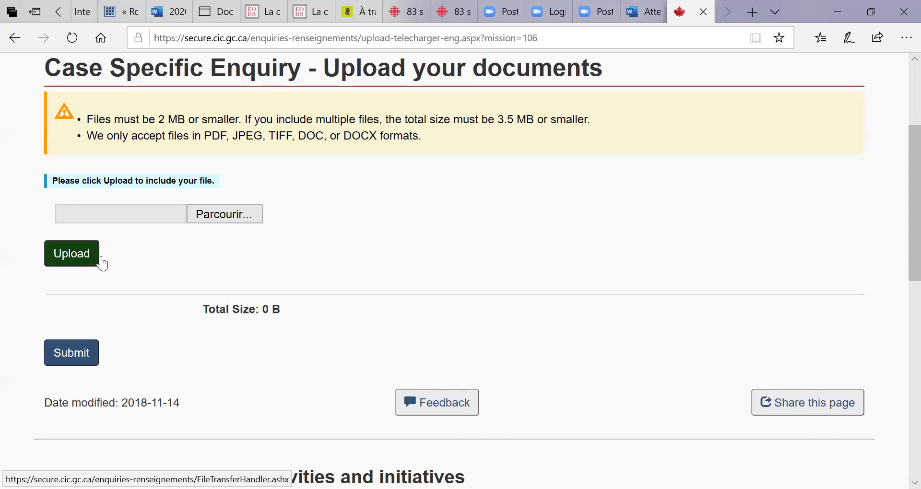
pyautogui.click(79, 358)
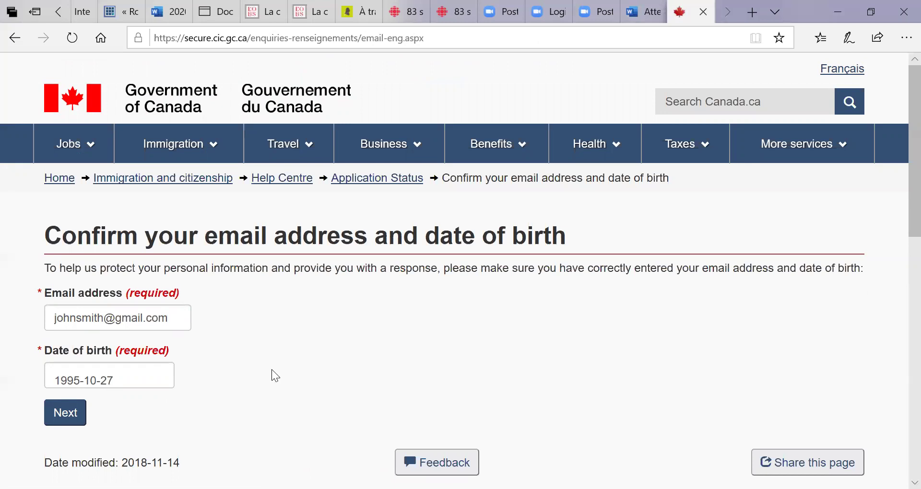
# Cancel printing the email and date-of-birth page, then confirm the details to finish submission.
pyautogui.hotkey('ctrl', 'p')
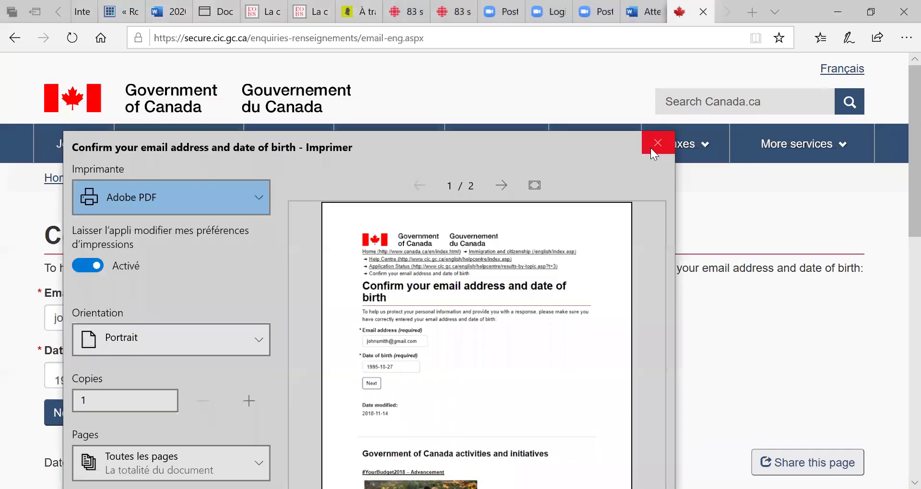
pyautogui.click(650, 148)
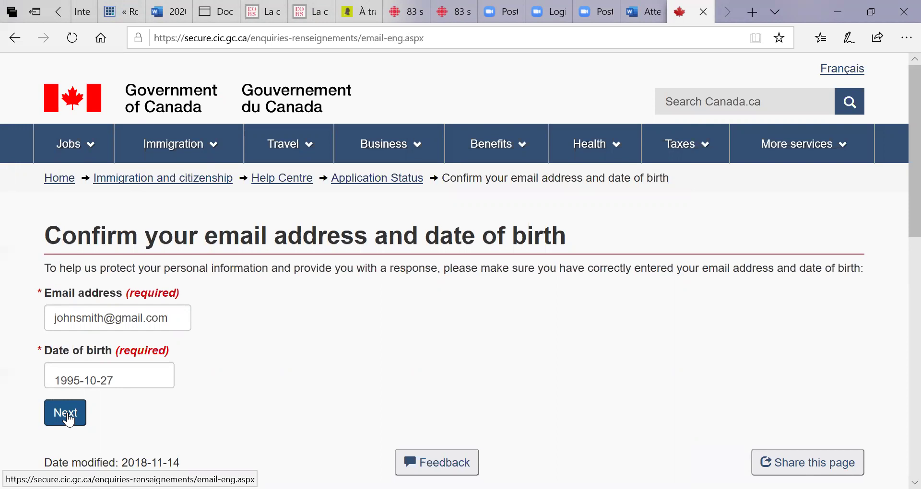
pyautogui.click(67, 414)
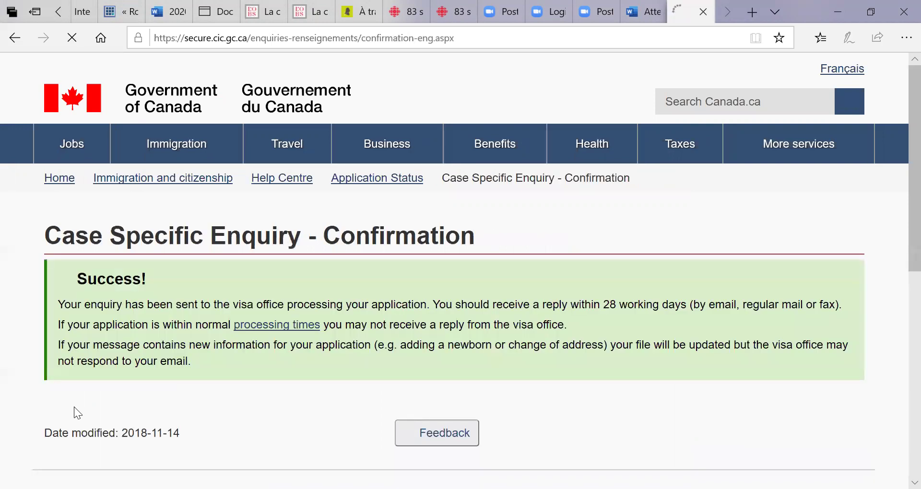